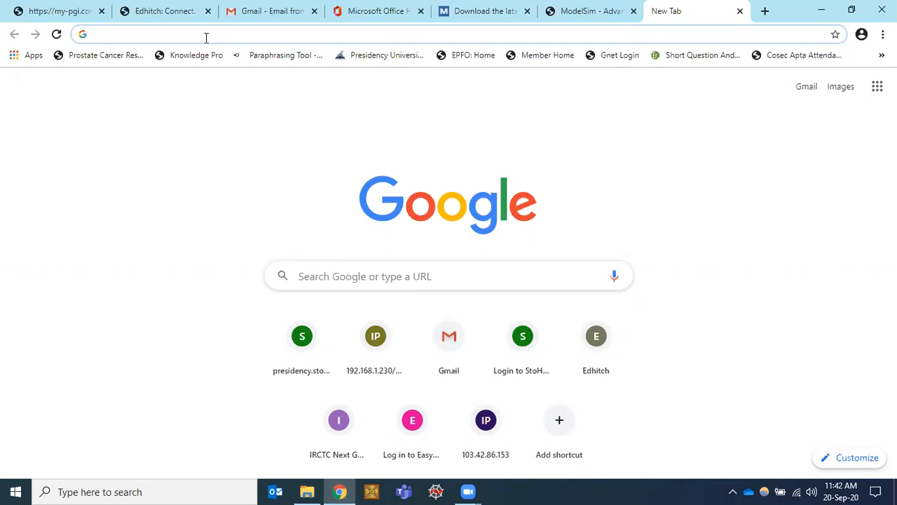
Step: Search Google for 'modelsim download' and open Mentor's ModelSim PE Student Edition download request form
{"action": "left_click", "coordinate": [206, 37]}
{"action": "type", "text": "mo"}
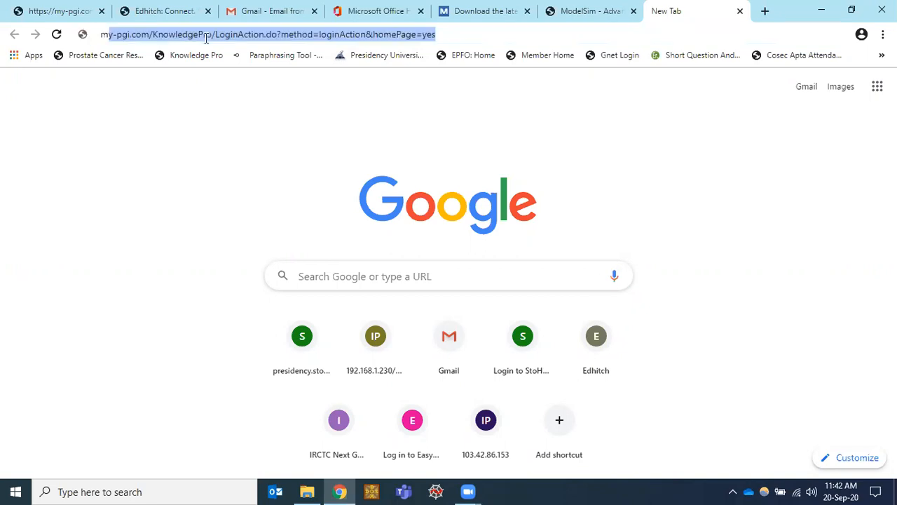
{"action": "key", "text": "Down"}
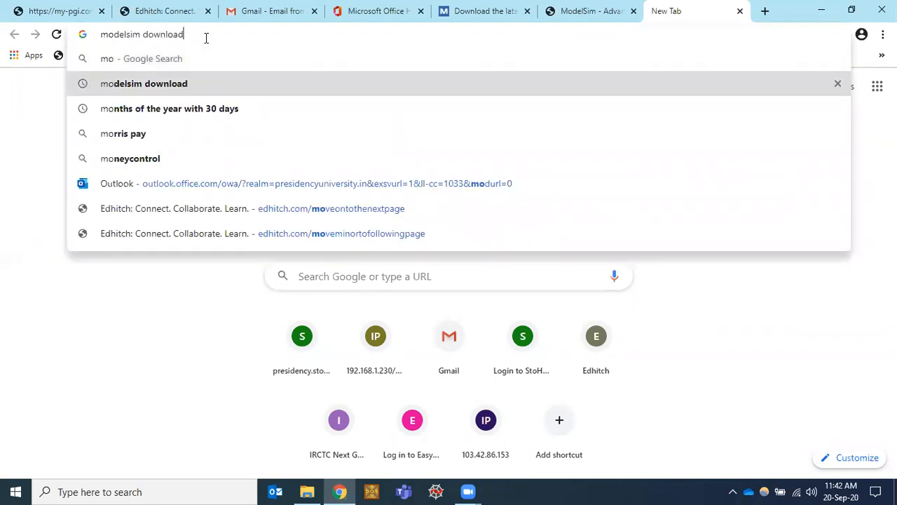
{"action": "key", "text": "Return"}
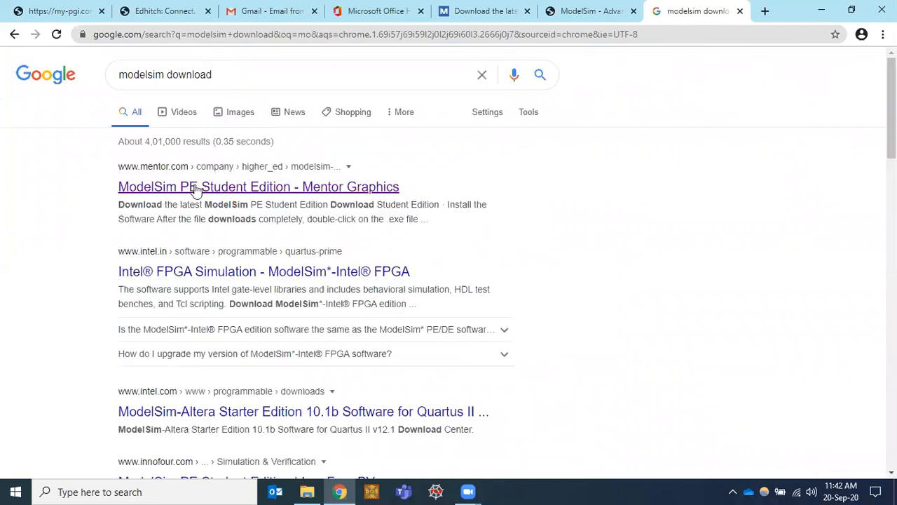
{"action": "left_click", "coordinate": [190, 188]}
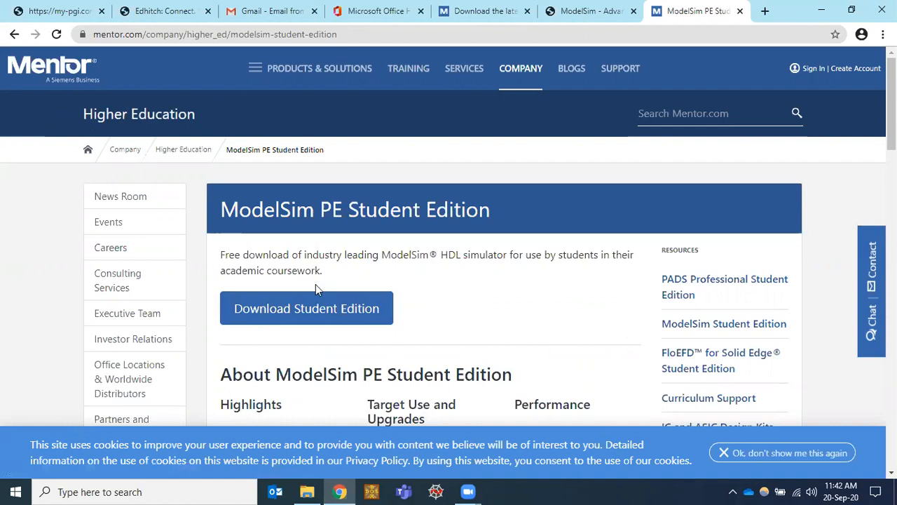
{"action": "left_click", "coordinate": [274, 319]}
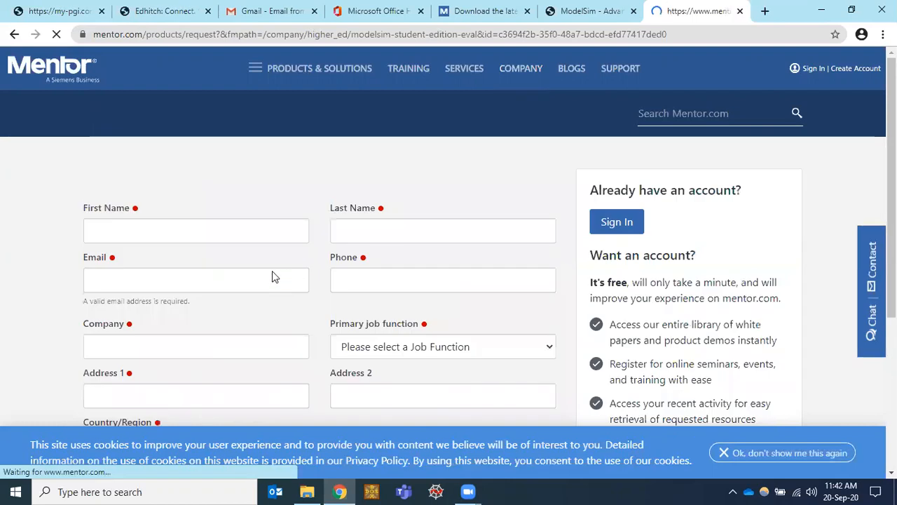
Step: Enter the applicant's first name, last name and e-mail address in the request form
{"action": "scroll", "coordinate": [272, 276], "scroll_direction": "down", "scroll_amount": 1}
{"action": "scroll", "coordinate": [610, 439], "scroll_direction": "down", "scroll_amount": 1}
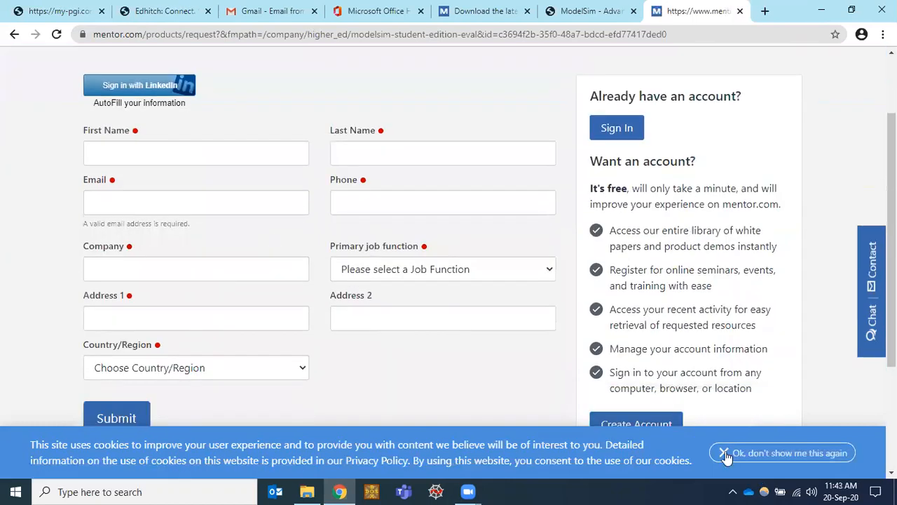
{"action": "left_click", "coordinate": [158, 155]}
{"action": "type", "text": "Sanjeev"}
{"action": "key", "text": "Tab"}
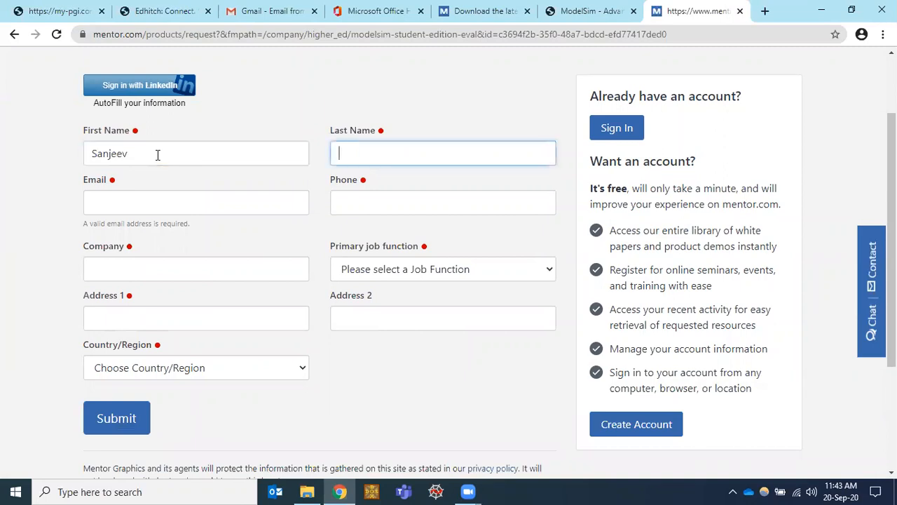
{"action": "type", "text": "K"}
{"action": "key", "text": "Tab"}
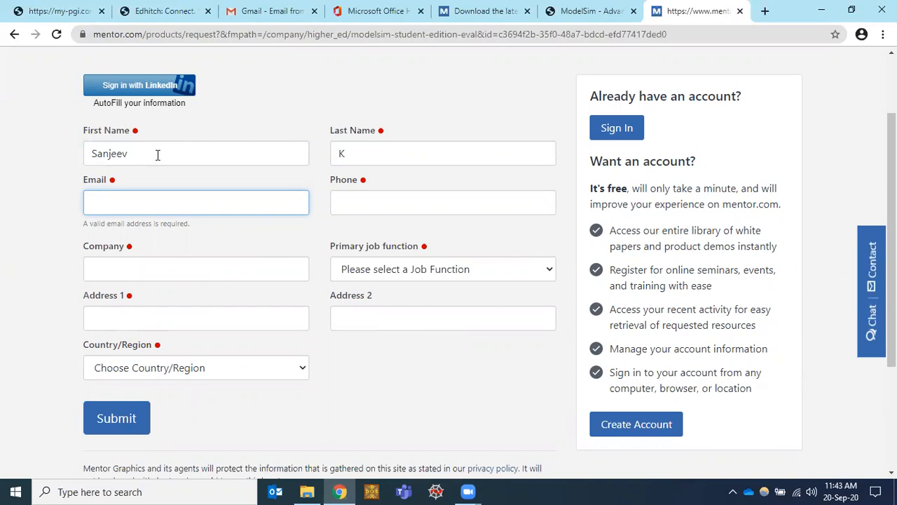
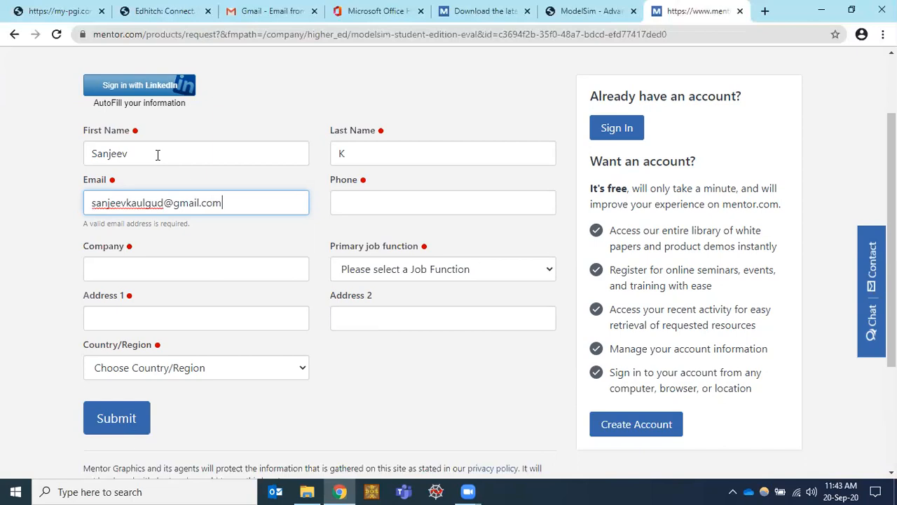
Step: Fill in the phone number, company Presidency University and job function Student
{"action": "key", "text": "Tab"}
{"action": "key", "text": "Tab"}
{"action": "type", "text": "Presidency"}
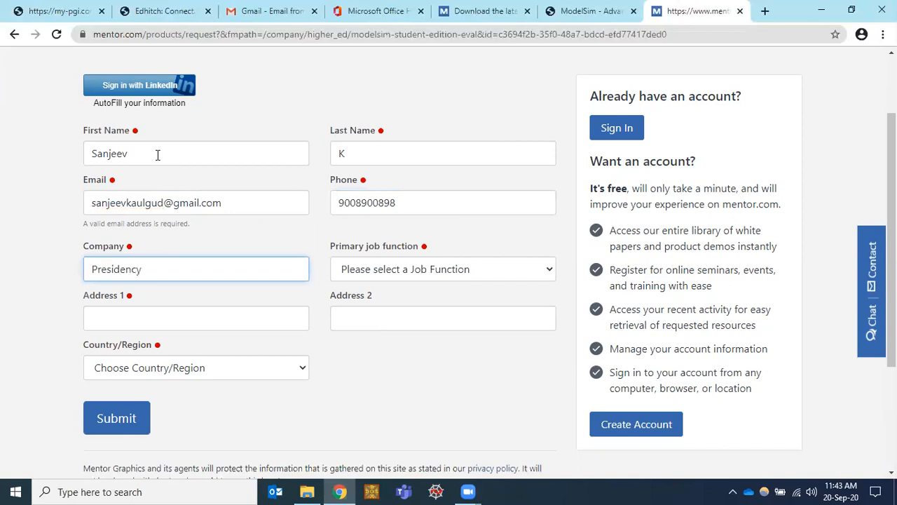
{"action": "type", "text": " University"}
{"action": "key", "text": "Tab"}
{"action": "key", "text": "s"}
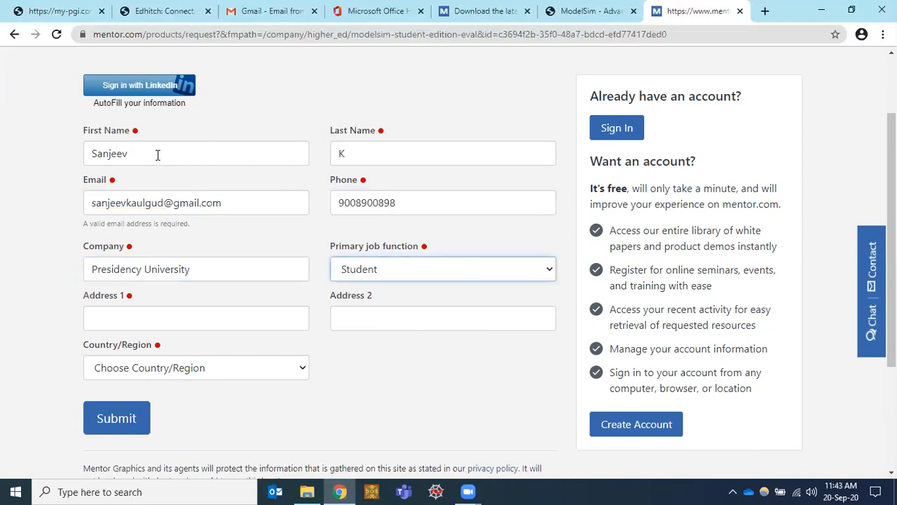
{"action": "key", "text": "Tab"}
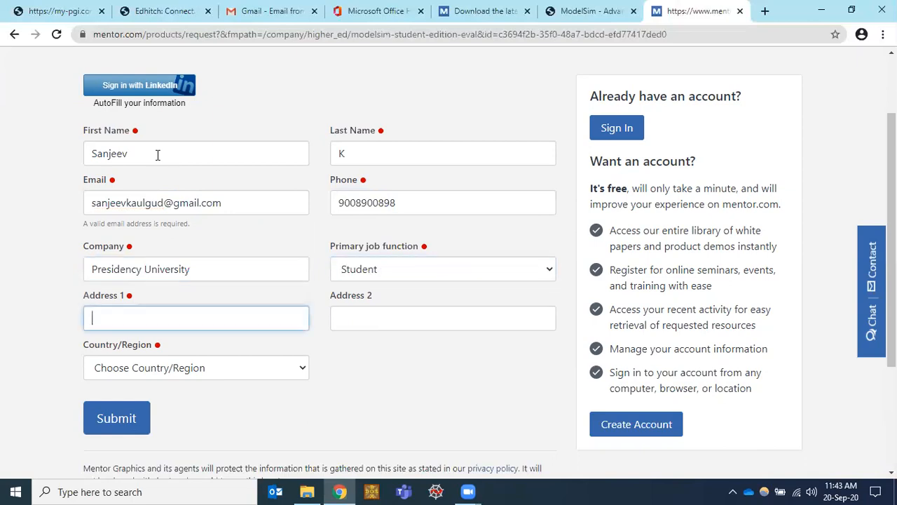
Step: Enter the first address line and select INDIA as the country
{"action": "key", "text": "Tab"}
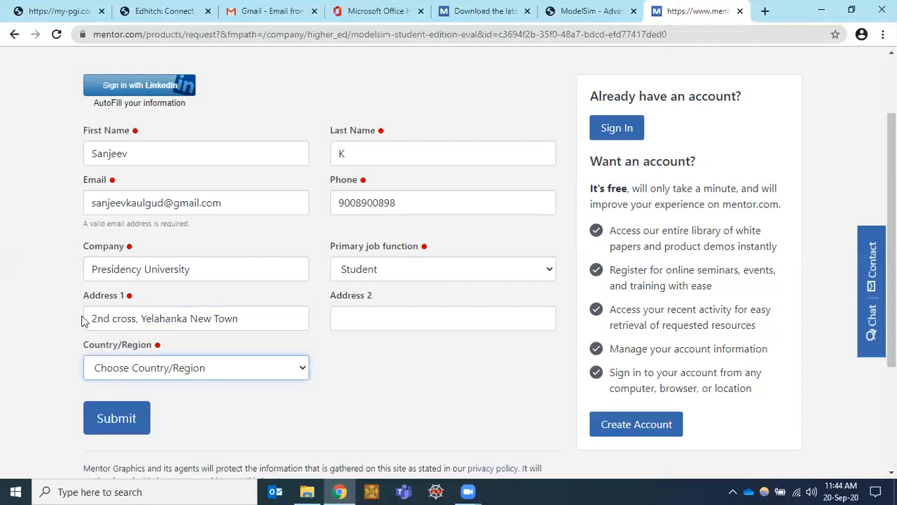
{"action": "key", "text": "i"}
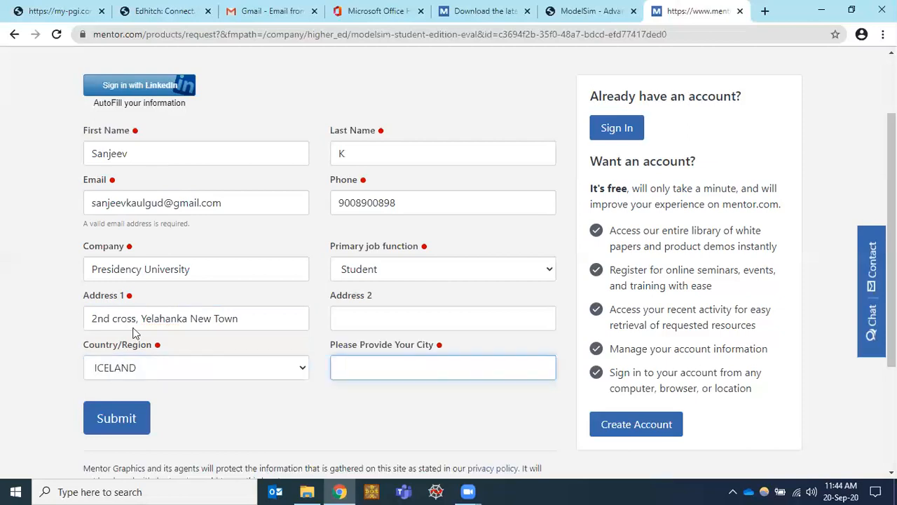
{"action": "left_click", "coordinate": [134, 366]}
{"action": "key", "text": "i"}
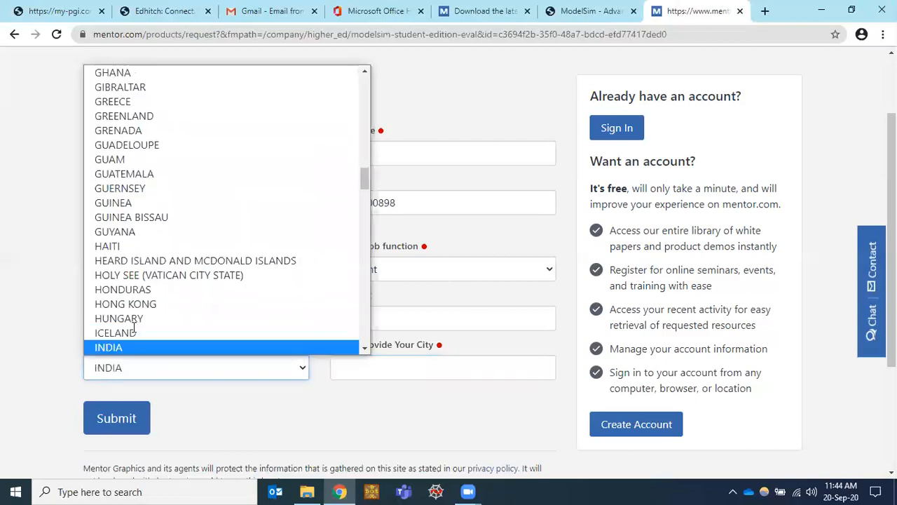
{"action": "key", "text": "Tab"}
Step: Fill in the city and submit the download request form
{"action": "type", "text": "Bengaluru"}
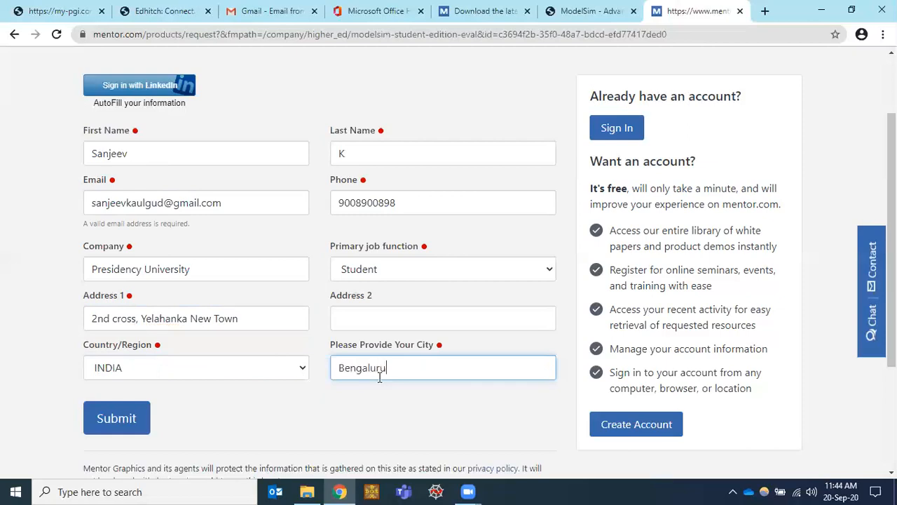
{"action": "left_click", "coordinate": [132, 429]}
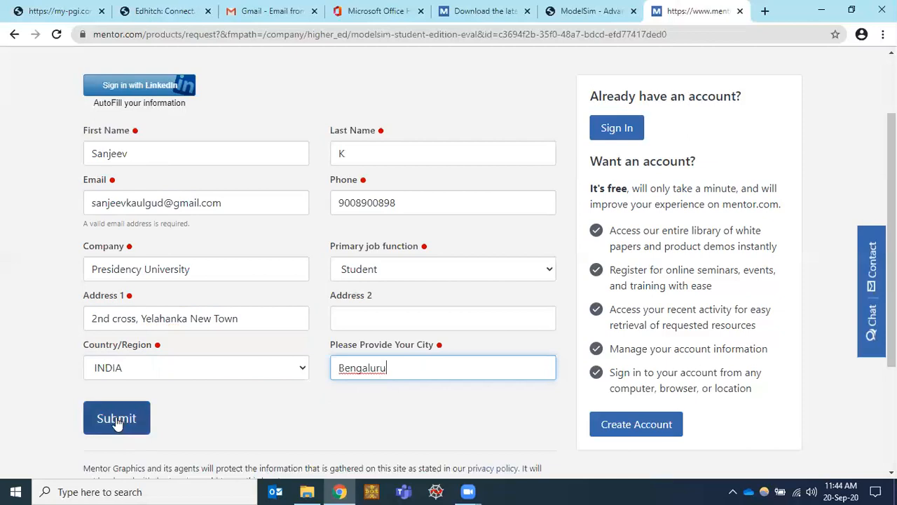
{"action": "left_click", "coordinate": [117, 421]}
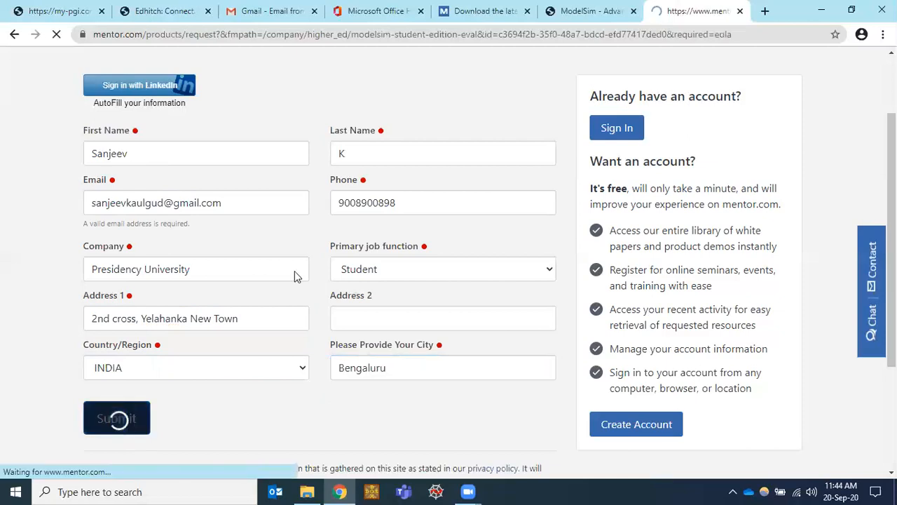
Step: Scroll to the end of the ModelSim End-User License Agreement and accept it
{"action": "scroll", "coordinate": [283, 340], "scroll_direction": "down", "scroll_amount": 2}
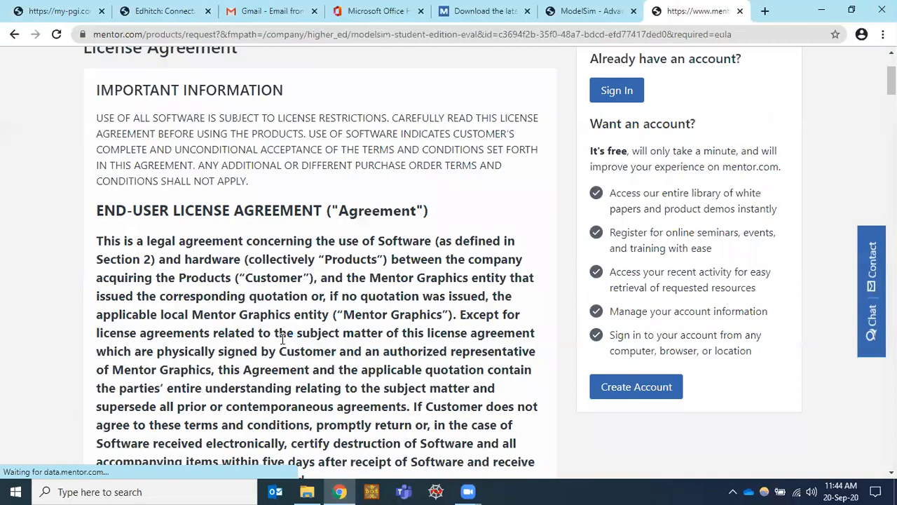
{"action": "scroll", "coordinate": [283, 340], "scroll_direction": "down", "scroll_amount": 8}
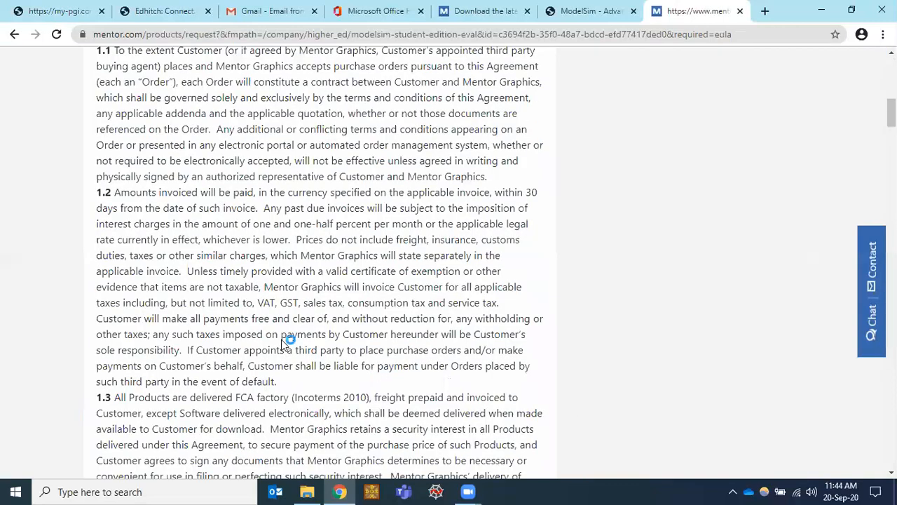
{"action": "scroll", "coordinate": [281, 340], "scroll_direction": "down", "scroll_amount": 10}
{"action": "scroll", "coordinate": [283, 344], "scroll_direction": "down", "scroll_amount": 15}
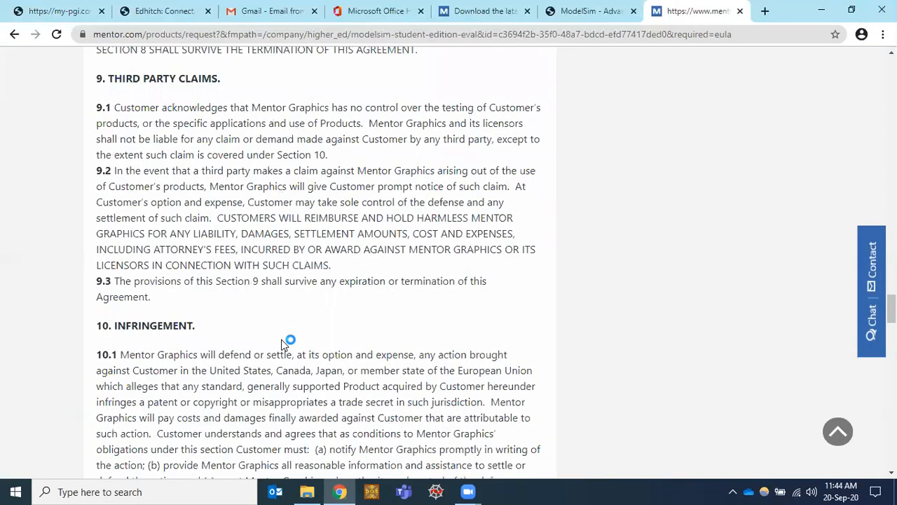
{"action": "scroll", "coordinate": [282, 343], "scroll_direction": "down", "scroll_amount": 20}
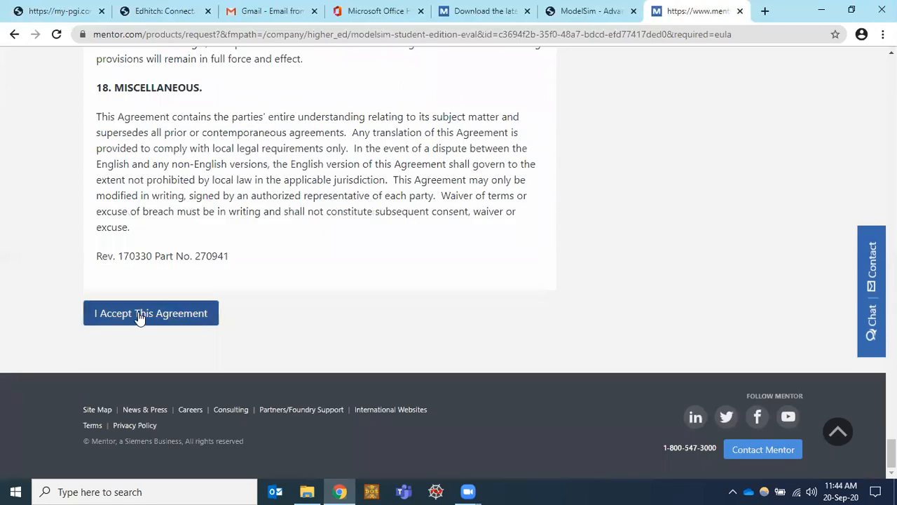
{"action": "left_click", "coordinate": [139, 316]}
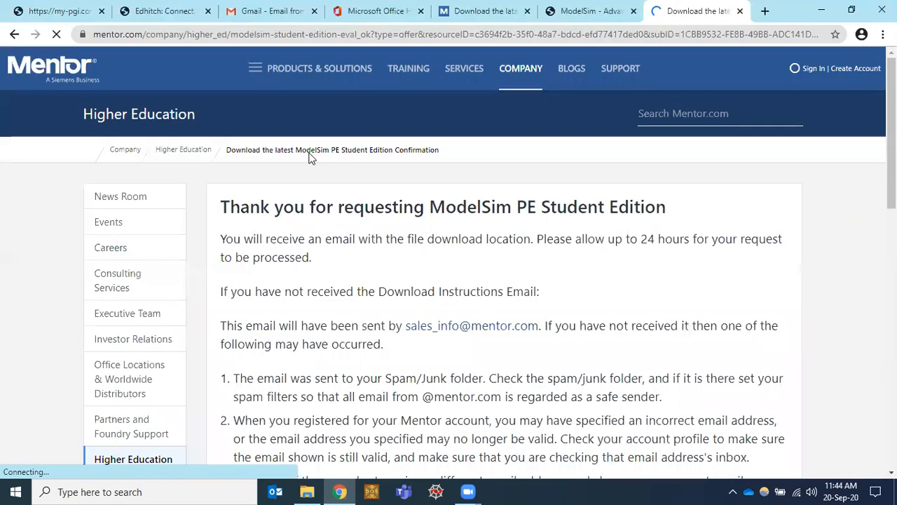
Step: Switch to the Gmail tab and sign in with the account password
{"action": "left_click", "coordinate": [260, 11]}
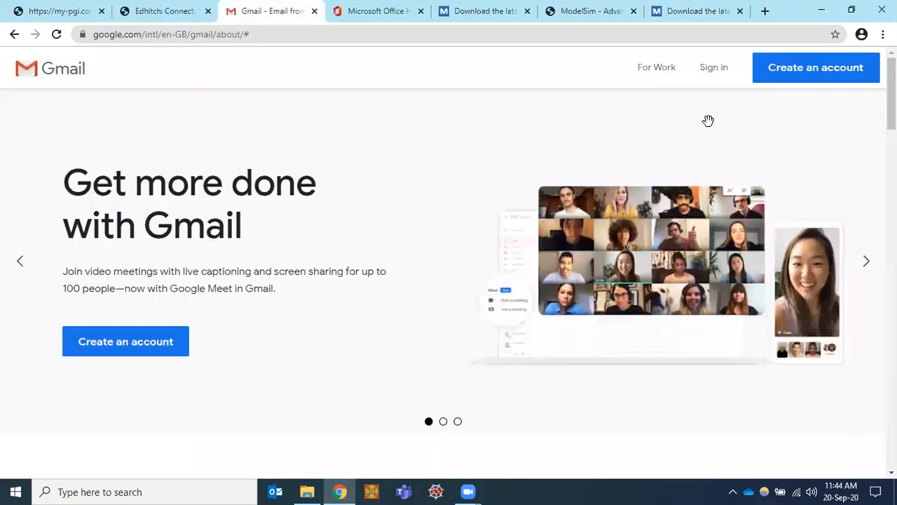
{"action": "left_click", "coordinate": [714, 67]}
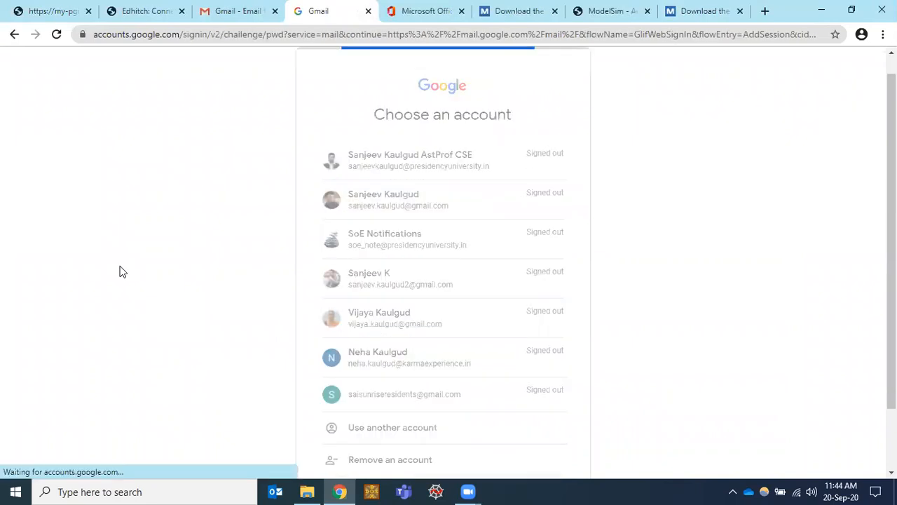
{"action": "type", "text": "•••••••••••••"}
{"action": "key", "text": "Return"}
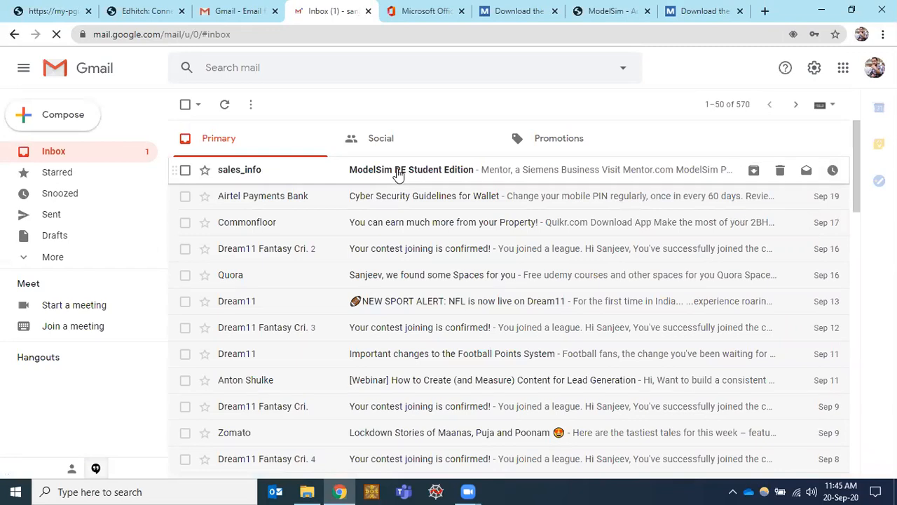
{"action": "left_click", "coordinate": [397, 175]}
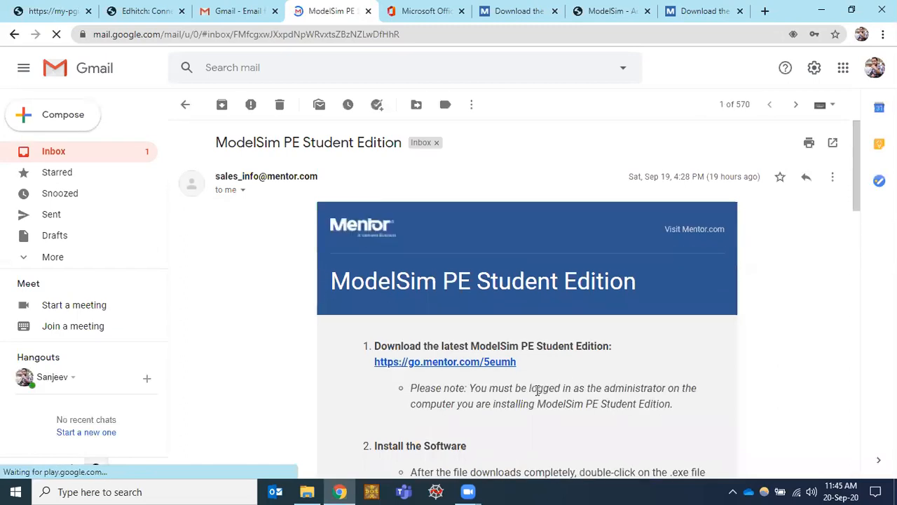
{"action": "scroll", "coordinate": [538, 391], "scroll_direction": "down", "scroll_amount": 3}
{"action": "scroll", "coordinate": [415, 202], "scroll_direction": "down", "scroll_amount": 2}
{"action": "scroll", "coordinate": [380, 196], "scroll_direction": "up", "scroll_amount": 1}
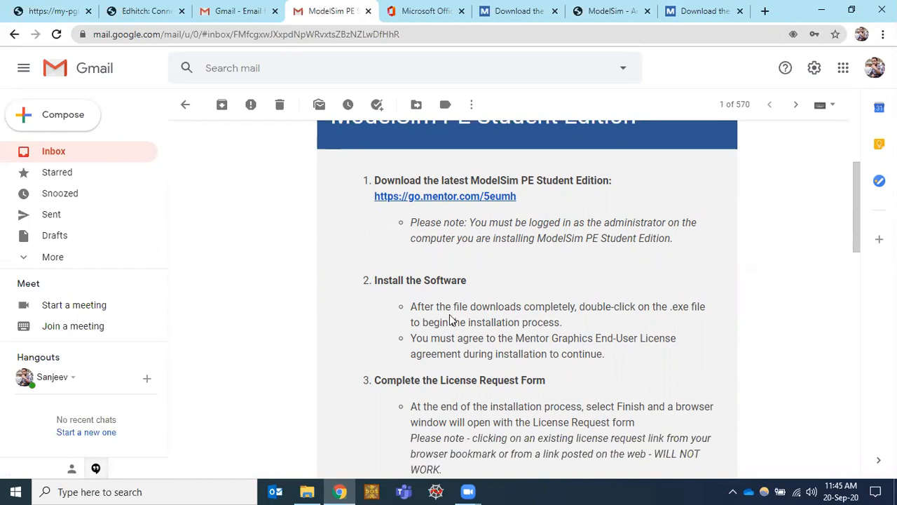
{"action": "scroll", "coordinate": [452, 320], "scroll_direction": "down", "scroll_amount": 3}
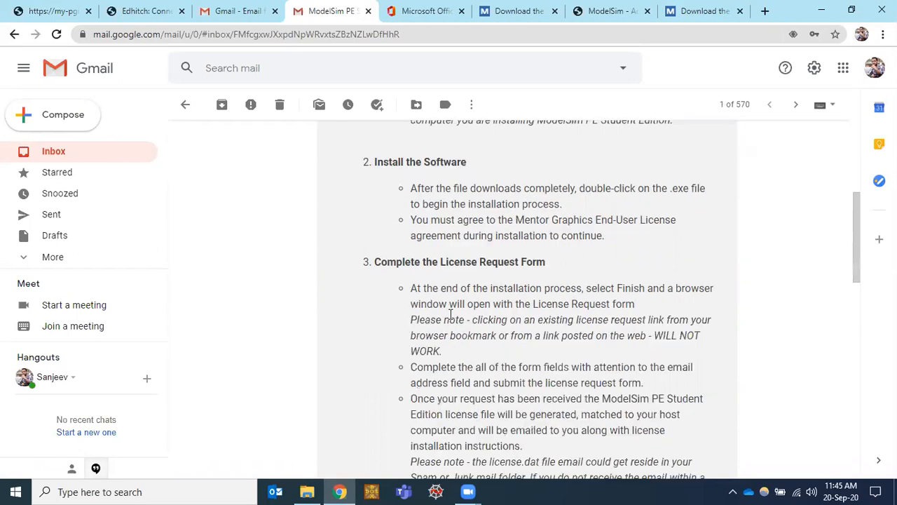
{"action": "scroll", "coordinate": [451, 316], "scroll_direction": "down", "scroll_amount": 3}
{"action": "scroll", "coordinate": [451, 315], "scroll_direction": "up", "scroll_amount": 4}
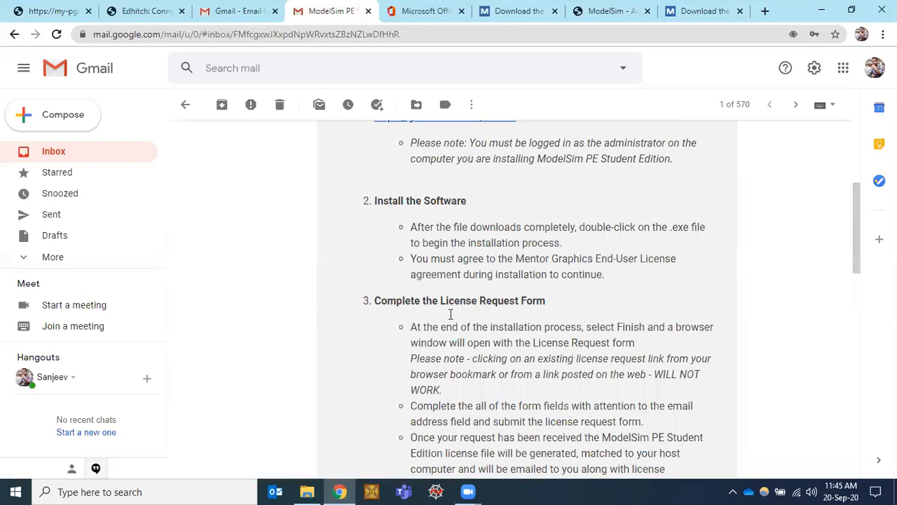
{"action": "scroll", "coordinate": [344, 301], "scroll_direction": "up", "scroll_amount": 3}
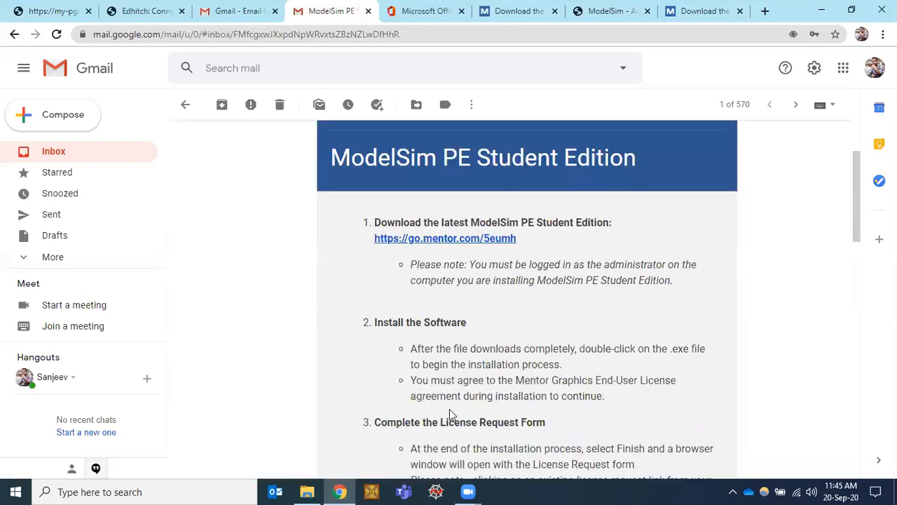
{"action": "scroll", "coordinate": [449, 414], "scroll_direction": "down", "scroll_amount": 5}
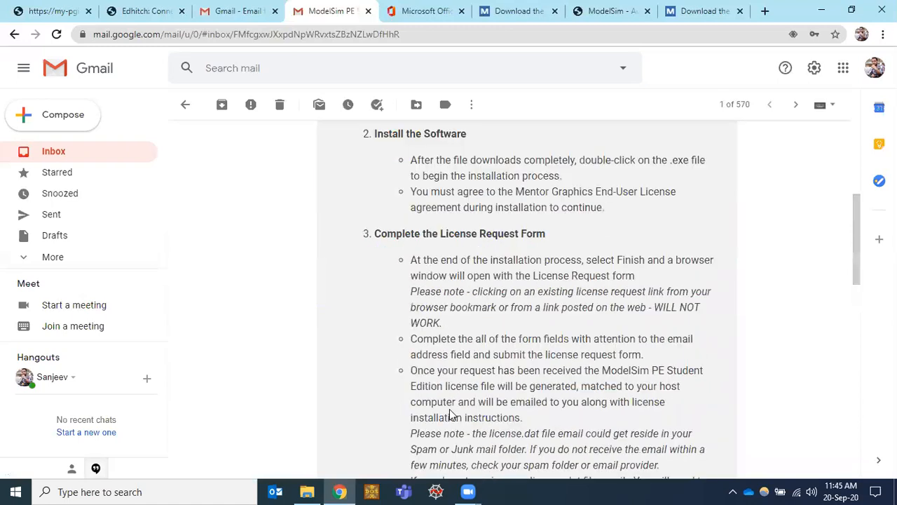
{"action": "scroll", "coordinate": [450, 414], "scroll_direction": "up", "scroll_amount": 4}
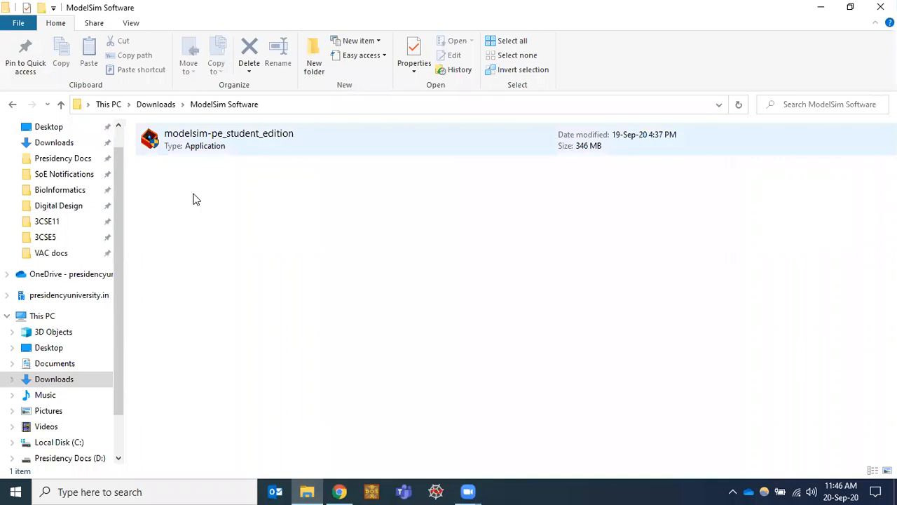
Step: Run the modelsim-pe_student_edition installer from Downloads > ModelSim Software
{"action": "double_click", "coordinate": [201, 145]}
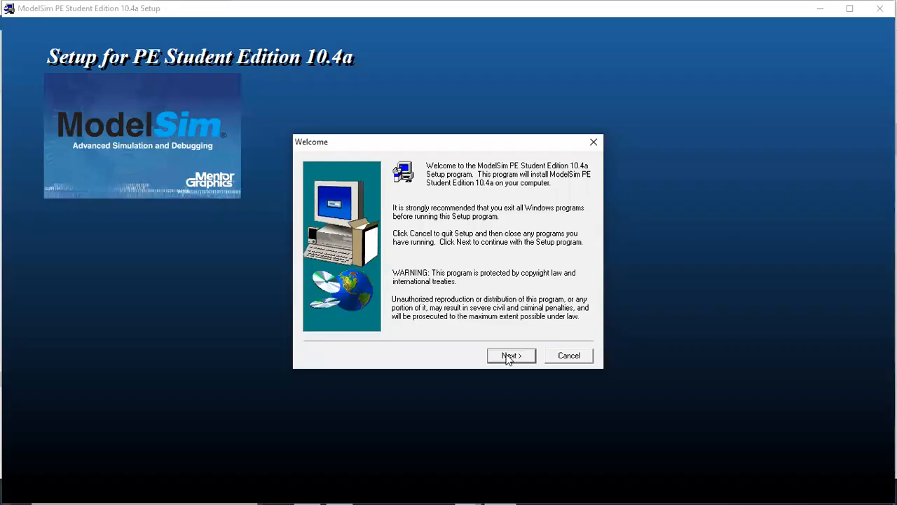
Step: Accept the license and install to C:\Modeltech_pe_edu_10.4a with the default program folder
{"action": "left_click", "coordinate": [510, 358]}
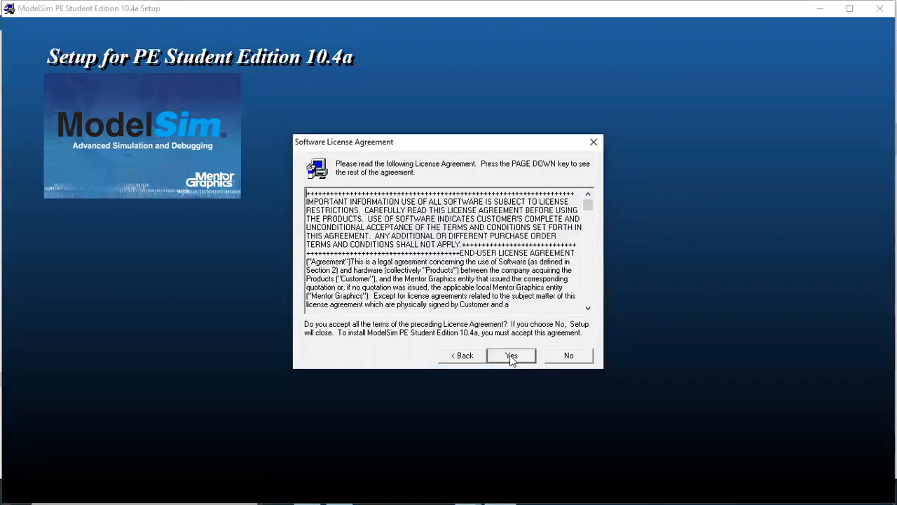
{"action": "left_click", "coordinate": [511, 356]}
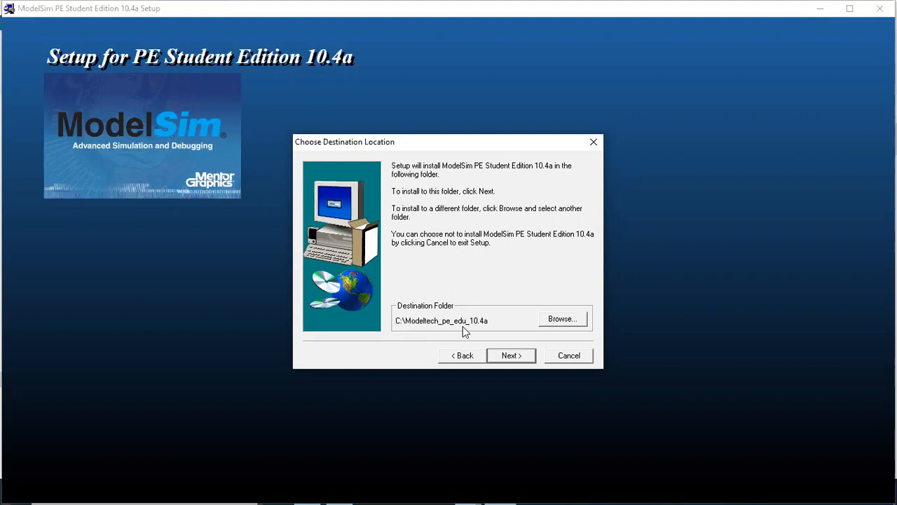
{"action": "left_click", "coordinate": [509, 356]}
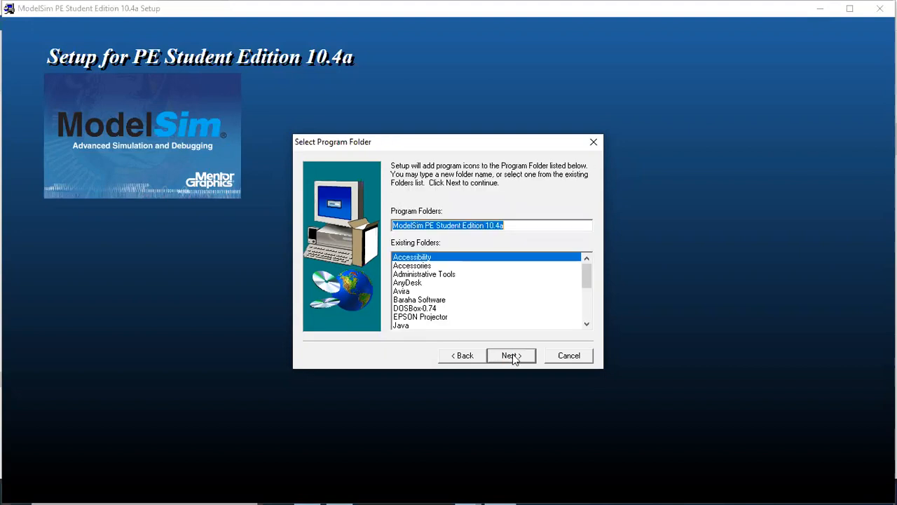
{"action": "left_click", "coordinate": [513, 356]}
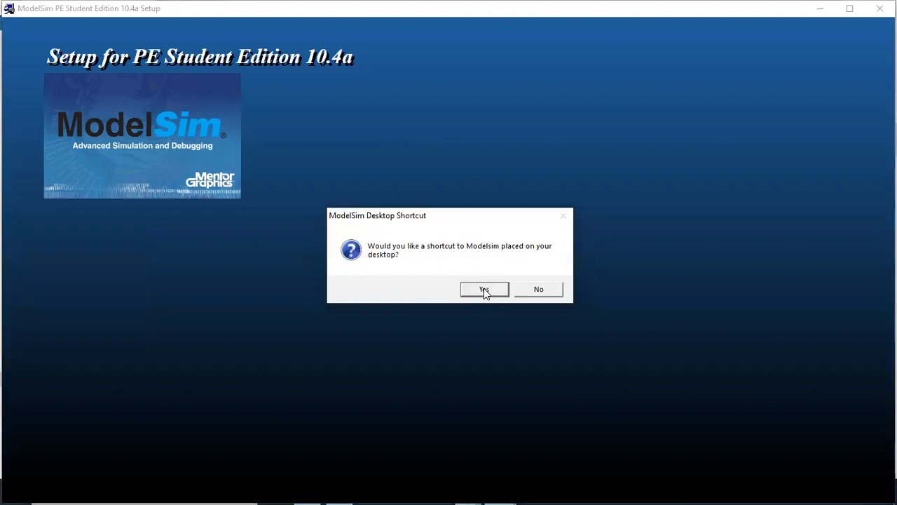
Step: Add a desktop shortcut, add ModelSim to the path, and finish setup
{"action": "left_click", "coordinate": [484, 291]}
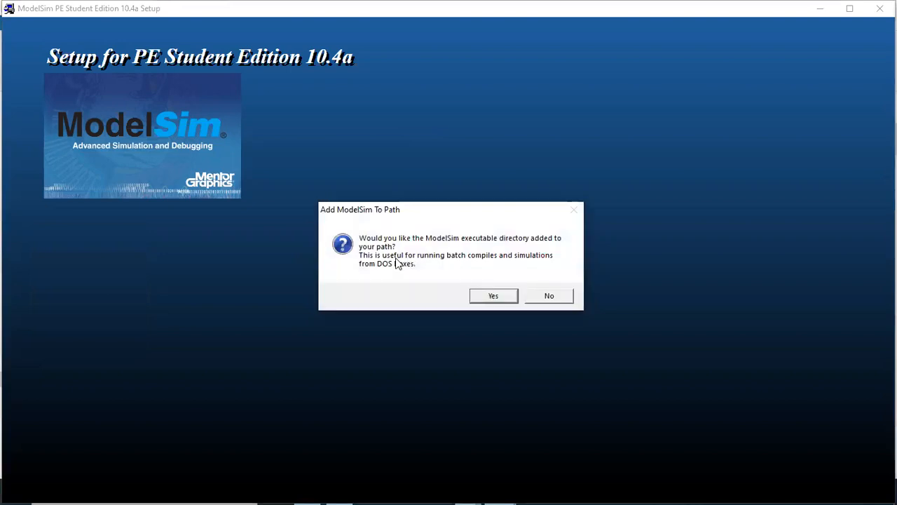
{"action": "left_click", "coordinate": [490, 297]}
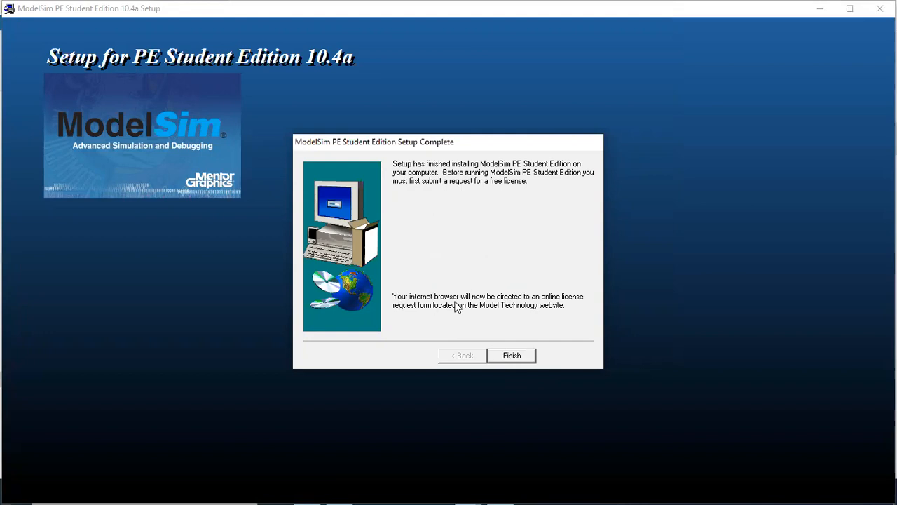
{"action": "left_click", "coordinate": [512, 357]}
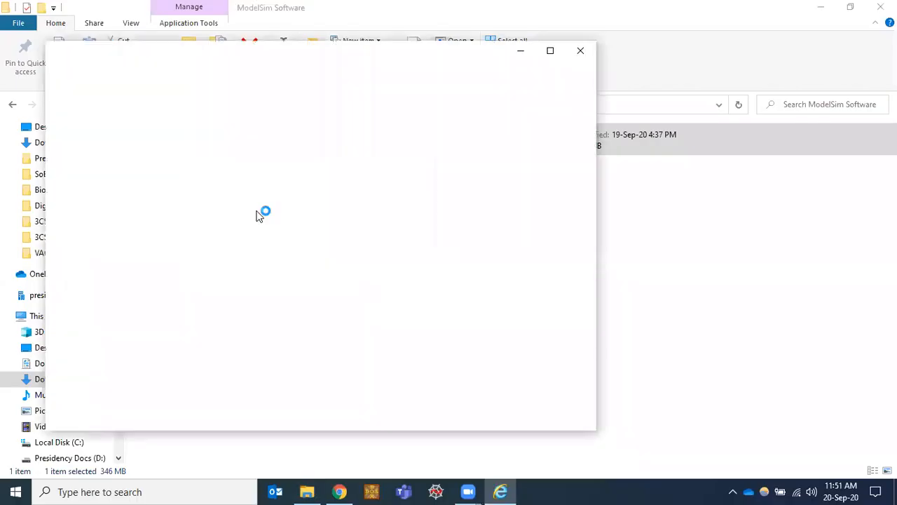
Step: Maximize the browser and enter the first name, last name and e-mail address
{"action": "left_click", "coordinate": [550, 52]}
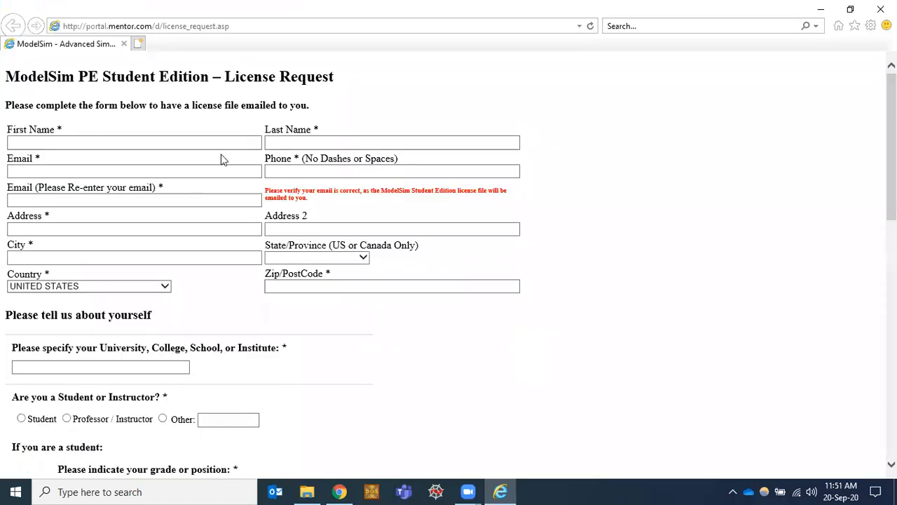
{"action": "left_click", "coordinate": [68, 143]}
{"action": "left_click", "coordinate": [68, 143]}
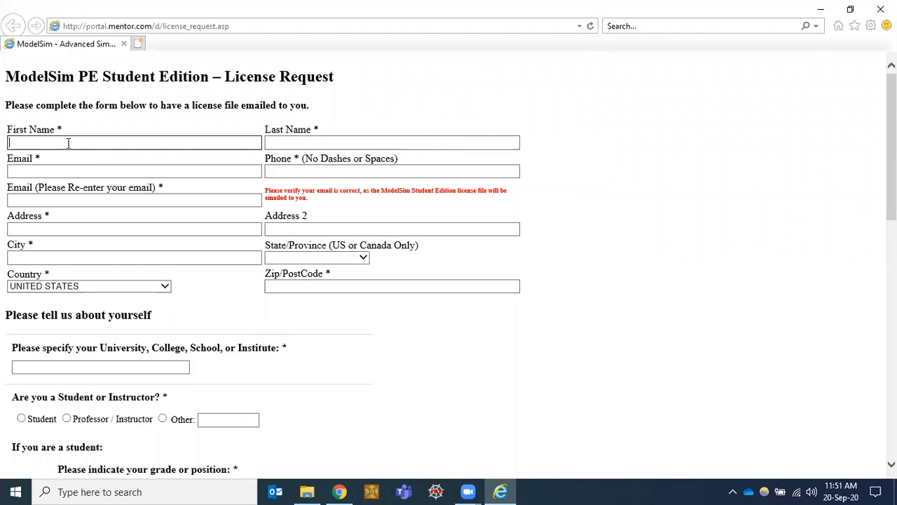
{"action": "type", "text": "Sanjeev"}
{"action": "key", "text": "Tab"}
{"action": "type", "text": "K"}
{"action": "key", "text": "Tab"}
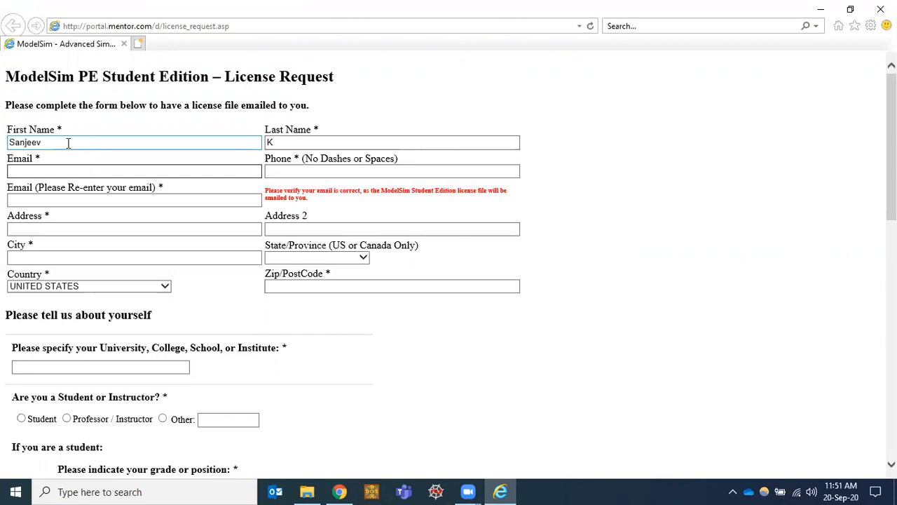
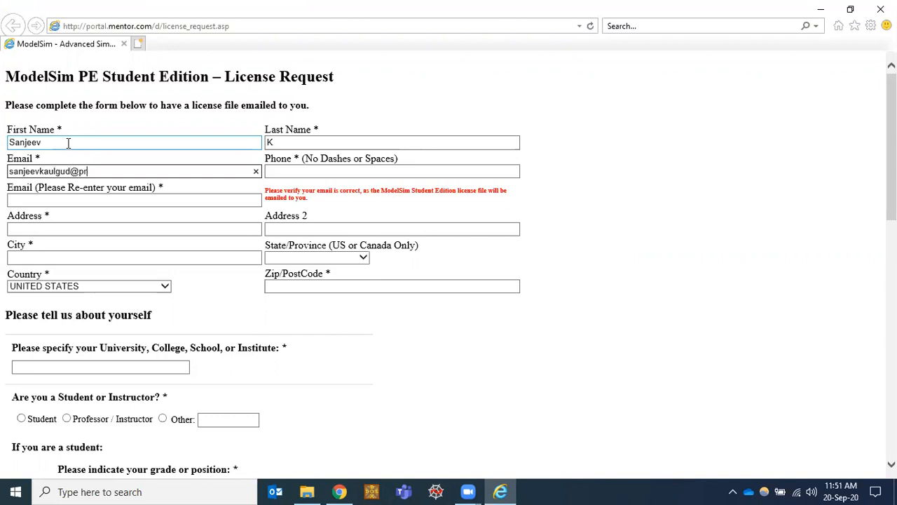
Step: Fill in the phone number and re-enter the e-mail address for confirmation
{"action": "key", "text": "Tab"}
{"action": "type", "text": "9008"}
{"action": "type", "text": "98"}
{"action": "key", "text": "Tab"}
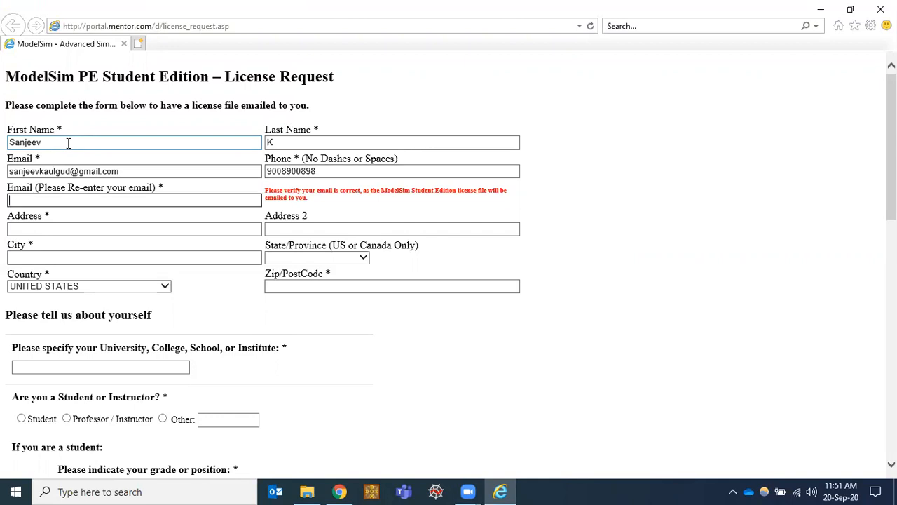
{"action": "key", "text": "Tab"}
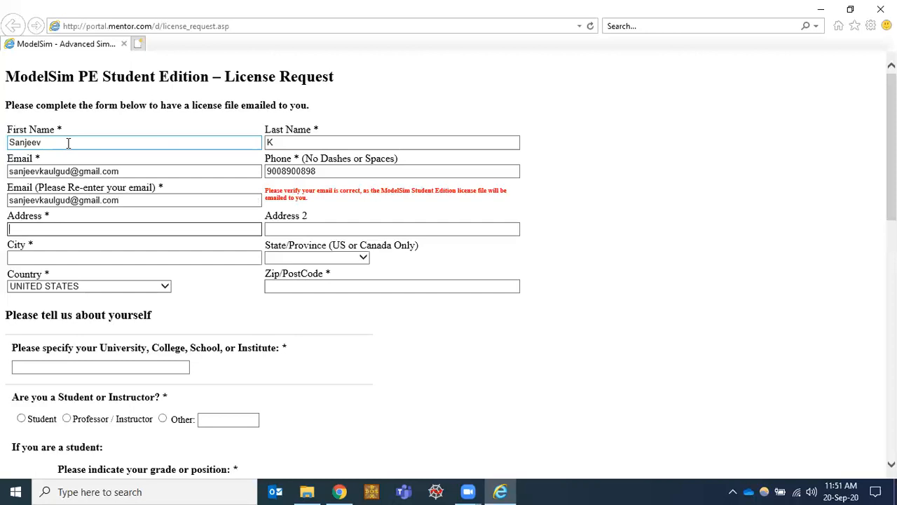
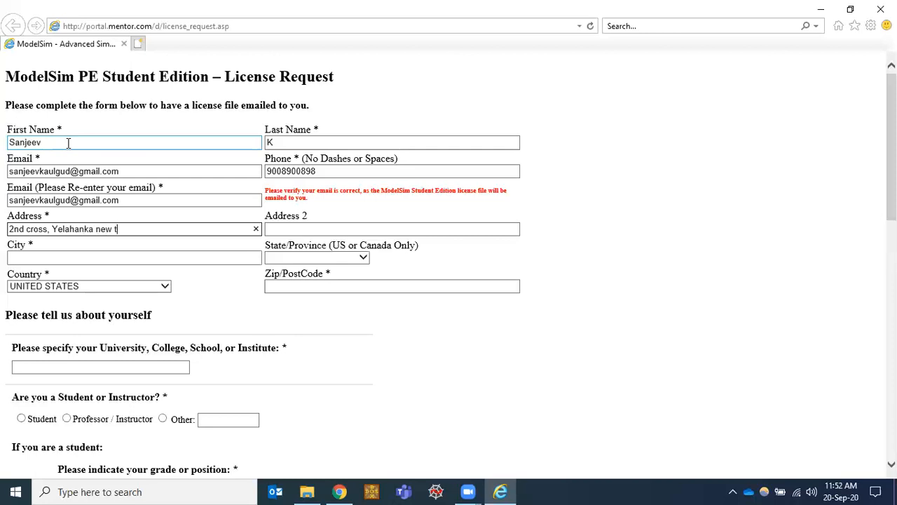
Step: Enter the street address and city, set the country to INDIA, and add the postal code
{"action": "key", "text": "Tab"}
{"action": "key", "text": "Tab"}
{"action": "type", "text": "Bengaluru"}
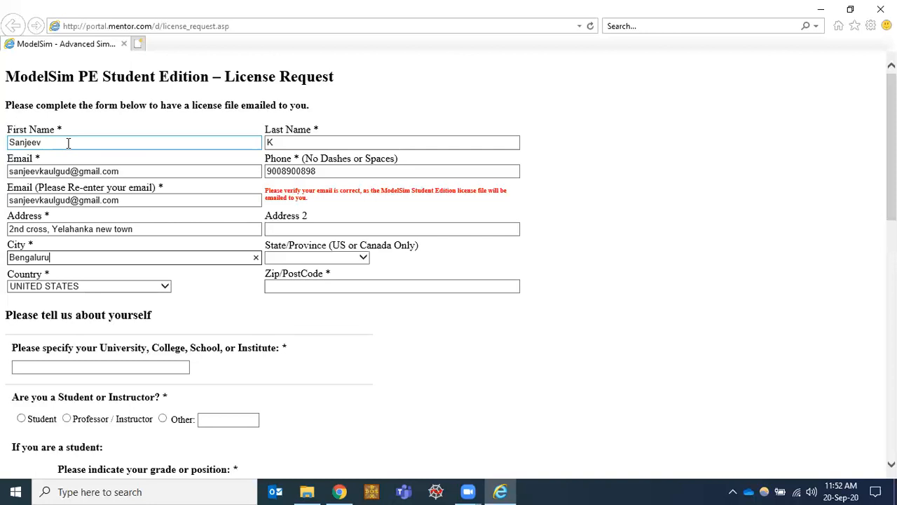
{"action": "key", "text": "Tab"}
{"action": "key", "text": "Tab"}
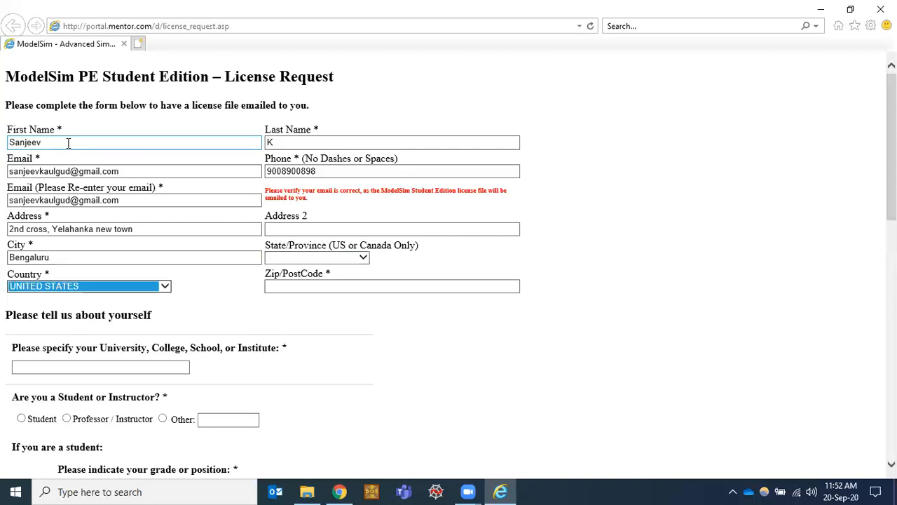
{"action": "key", "text": "i"}
{"action": "key", "text": "i"}
{"action": "key", "text": "i"}
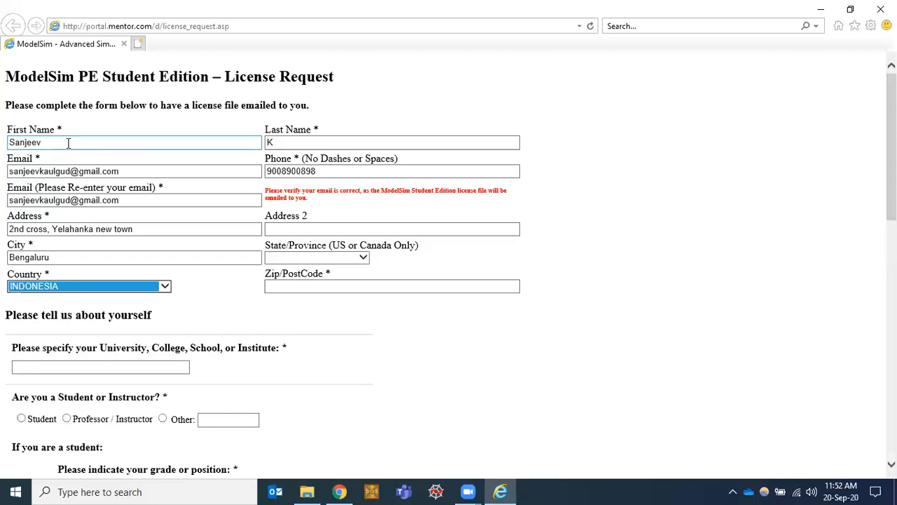
{"action": "key", "text": "Up"}
{"action": "key", "text": "Tab"}
{"action": "type", "text": "560064"}
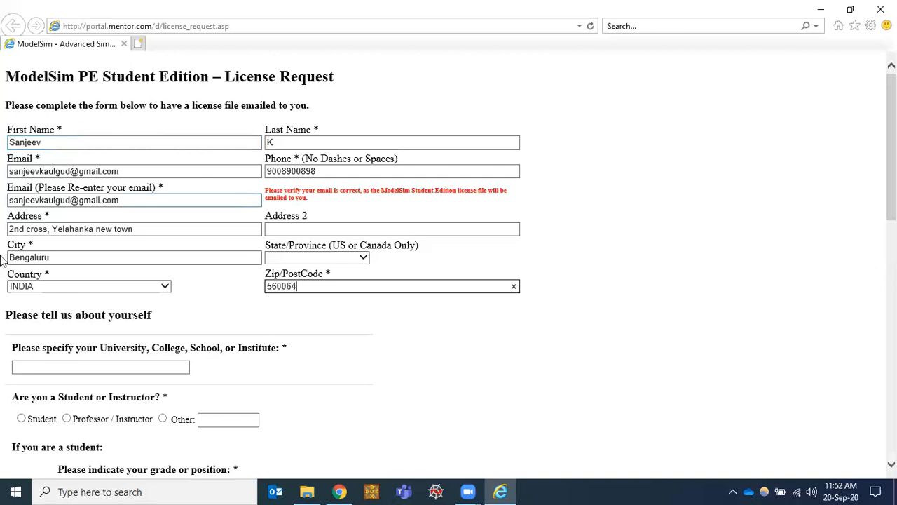
Step: Enter university Presidency University, mark Student, Graduate Student grade, graduation year 2023
{"action": "scroll", "coordinate": [4, 261], "scroll_direction": "down", "scroll_amount": 5}
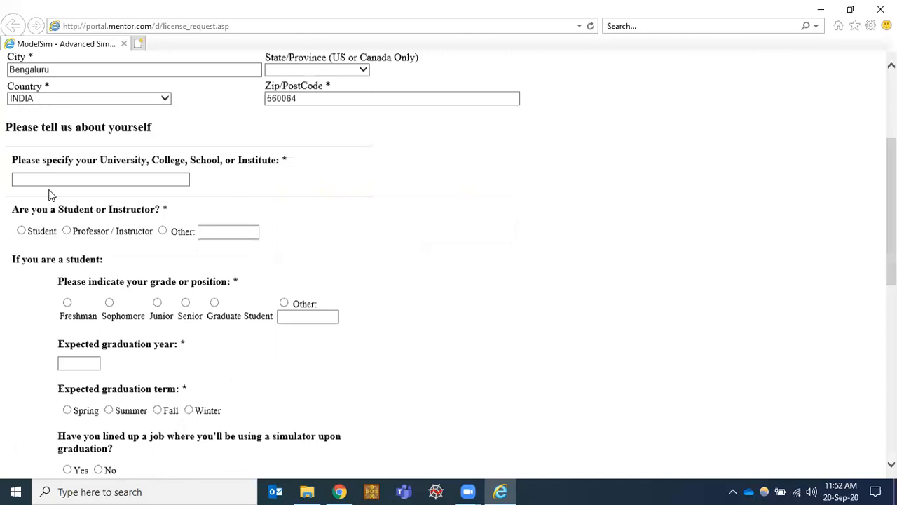
{"action": "left_click", "coordinate": [133, 173]}
{"action": "type", "text": "Presidency"}
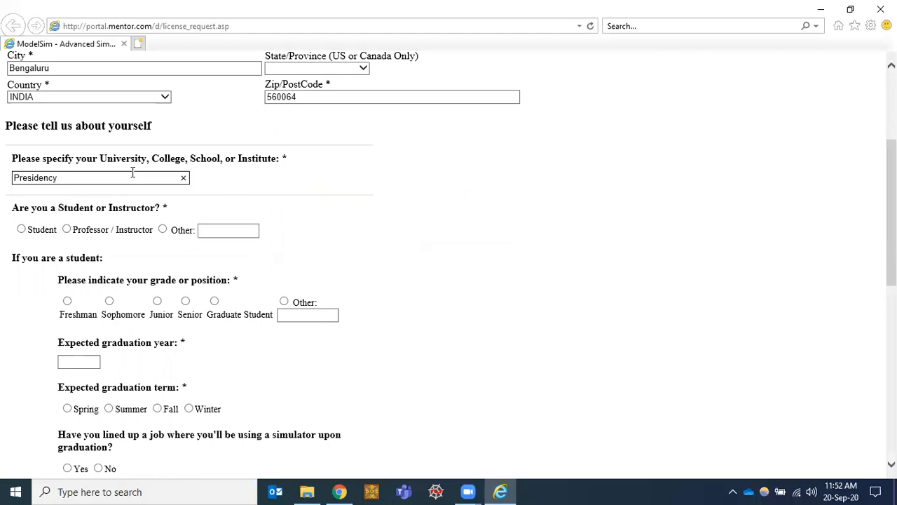
{"action": "type", "text": " University"}
{"action": "scroll", "coordinate": [124, 226], "scroll_direction": "down", "scroll_amount": 1}
{"action": "scroll", "coordinate": [64, 175], "scroll_direction": "down", "scroll_amount": 1}
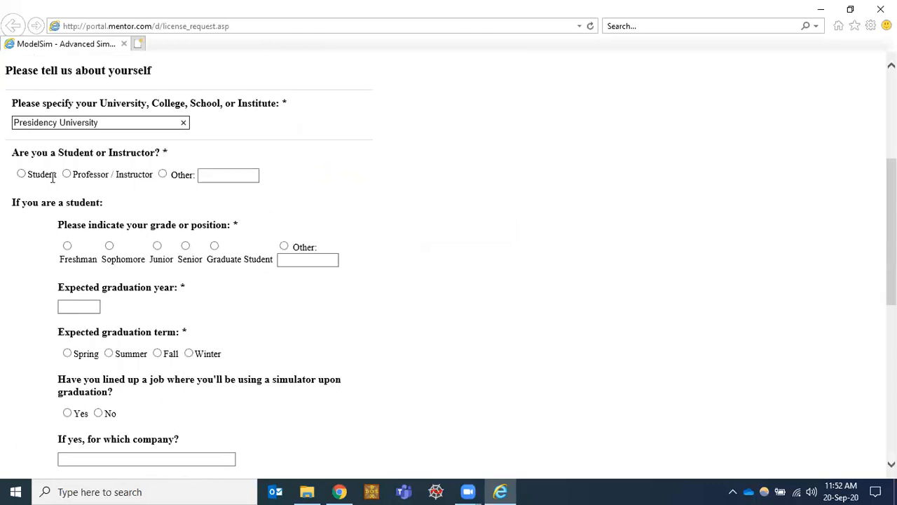
{"action": "left_click", "coordinate": [21, 176]}
{"action": "scroll", "coordinate": [146, 201], "scroll_direction": "down", "scroll_amount": 1}
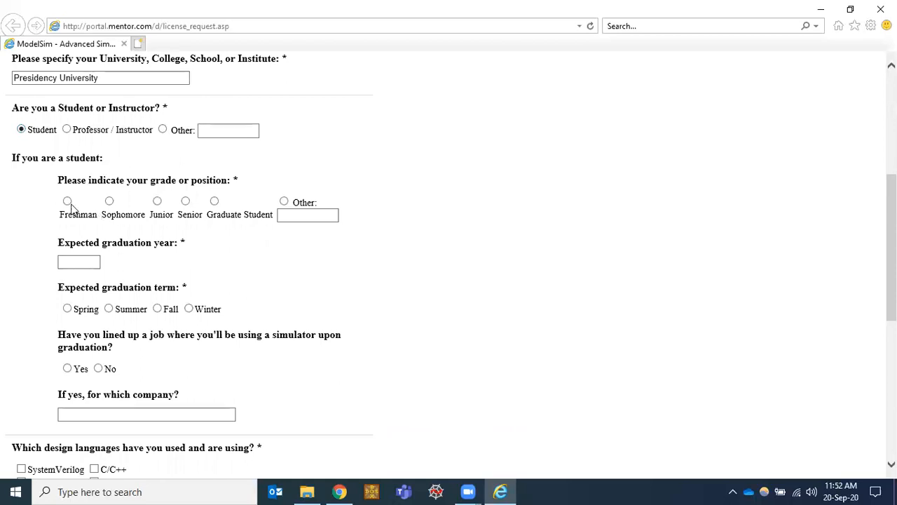
{"action": "left_click", "coordinate": [215, 202]}
{"action": "scroll", "coordinate": [256, 243], "scroll_direction": "down", "scroll_amount": 1}
{"action": "scroll", "coordinate": [256, 243], "scroll_direction": "down", "scroll_amount": 2}
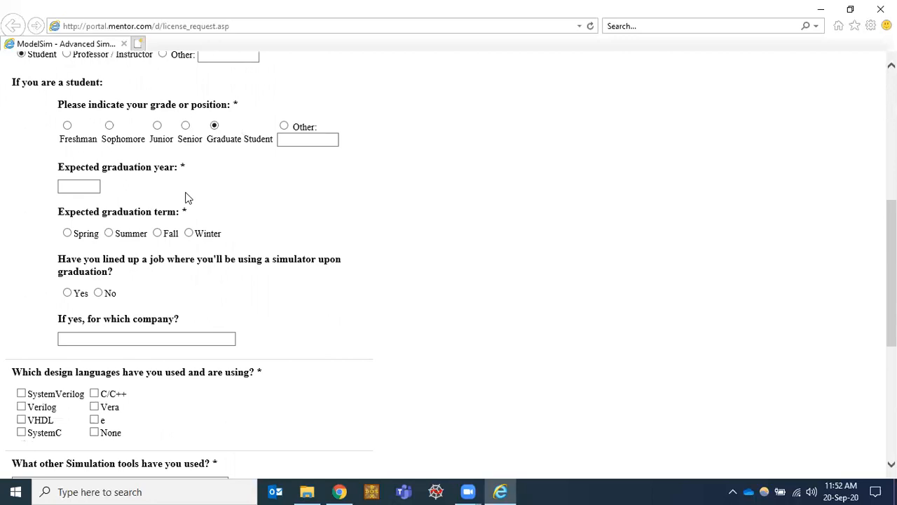
{"action": "left_click", "coordinate": [74, 188]}
{"action": "type", "text": "2023"}
Step: Answer No to a lined-up simulator job and tick Verilog as a design language
{"action": "scroll", "coordinate": [212, 192], "scroll_direction": "down", "scroll_amount": 1}
{"action": "scroll", "coordinate": [70, 196], "scroll_direction": "down", "scroll_amount": 1}
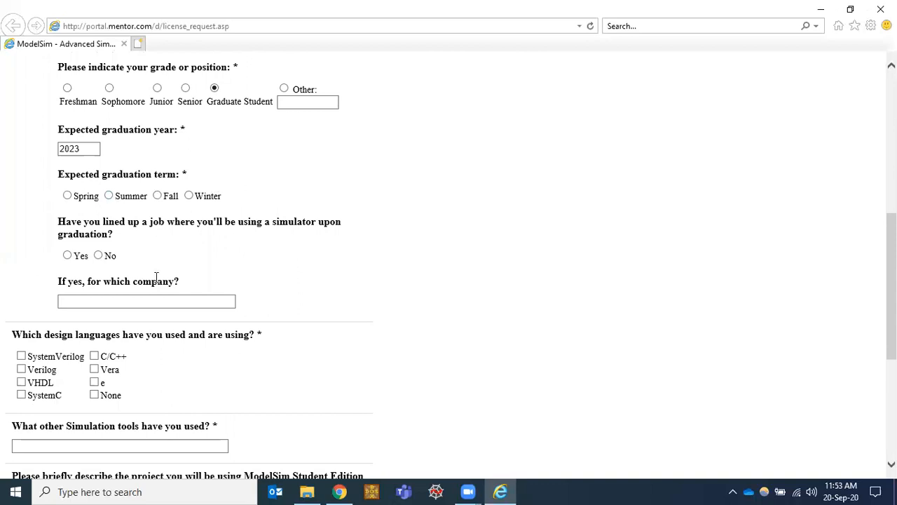
{"action": "scroll", "coordinate": [156, 276], "scroll_direction": "down", "scroll_amount": 3}
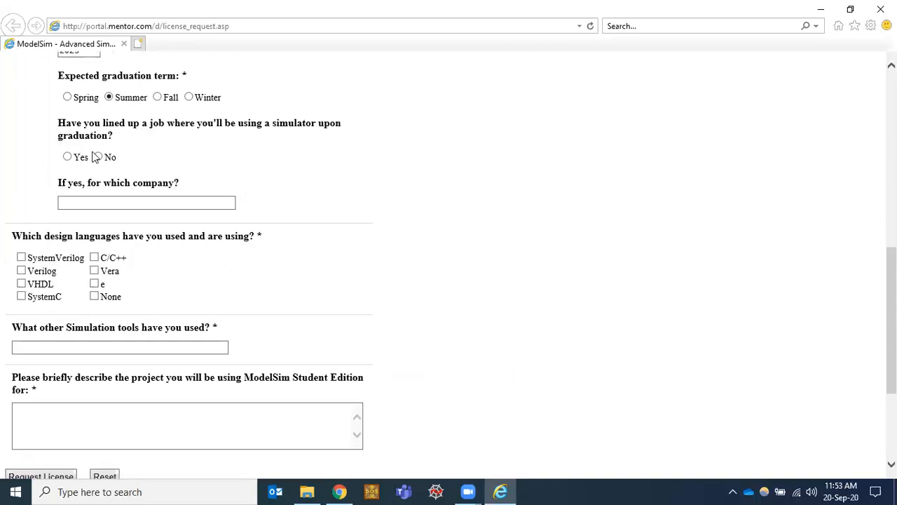
{"action": "left_click", "coordinate": [99, 158]}
{"action": "scroll", "coordinate": [100, 216], "scroll_direction": "down", "scroll_amount": 1}
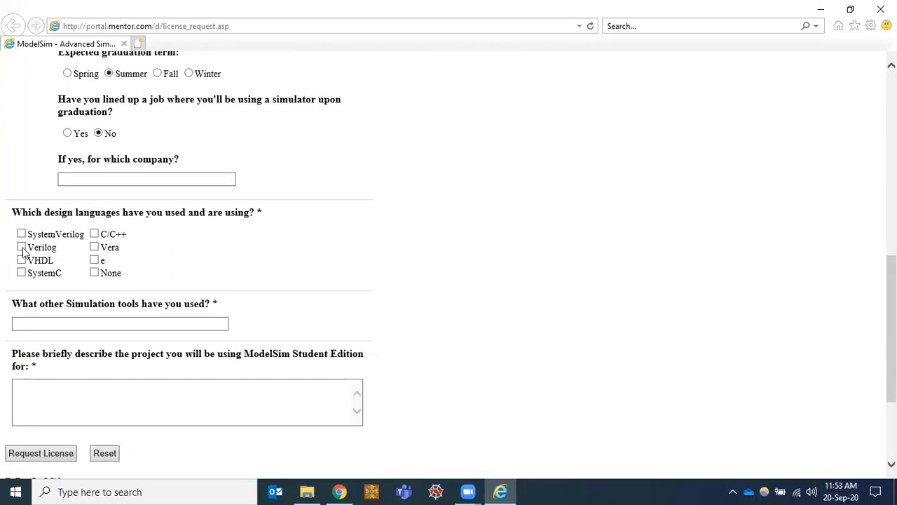
{"action": "left_click", "coordinate": [31, 249]}
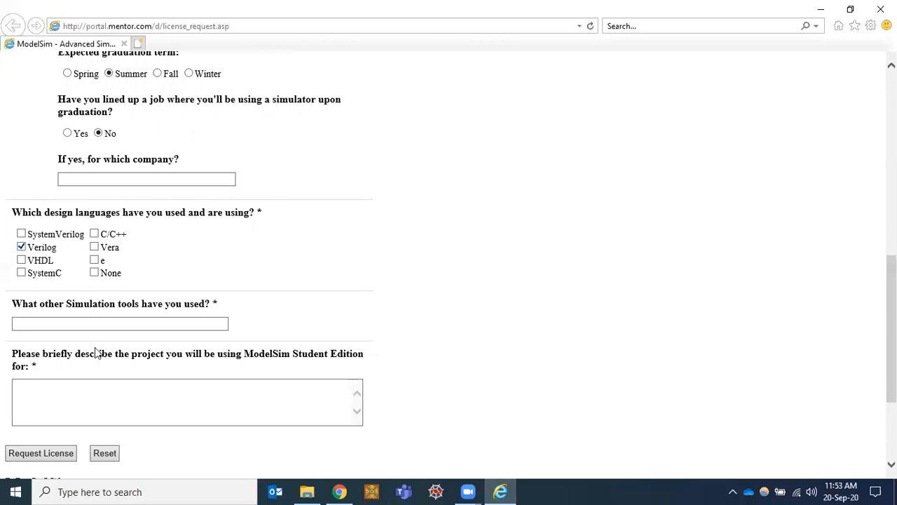
Step: List Matlab as another simulation tool, describe 'lab experiment projects', and submit the request
{"action": "scroll", "coordinate": [97, 353], "scroll_direction": "down", "scroll_amount": 1}
{"action": "scroll", "coordinate": [88, 240], "scroll_direction": "down", "scroll_amount": 1}
{"action": "left_click", "coordinate": [88, 240]}
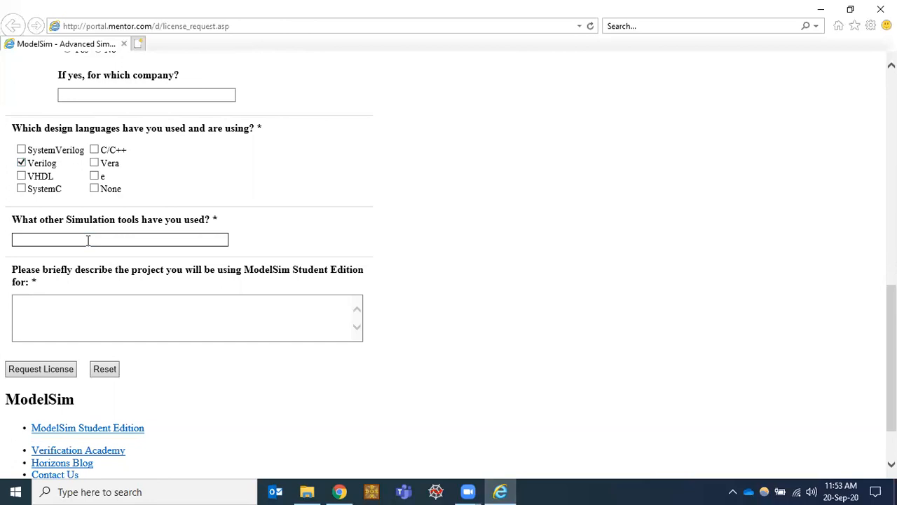
{"action": "type", "text": "Matlab"}
{"action": "left_click", "coordinate": [58, 303]}
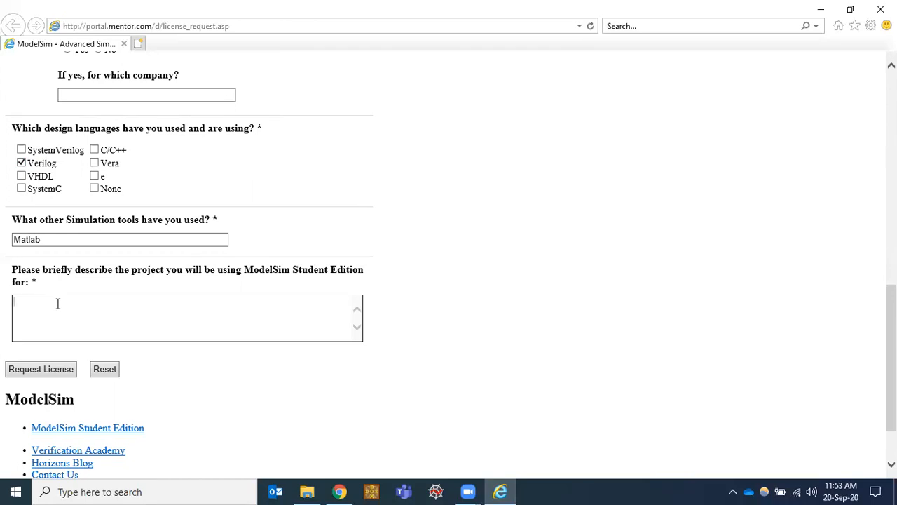
{"action": "type", "text": "lab experiment projects"}
{"action": "left_click", "coordinate": [52, 369]}
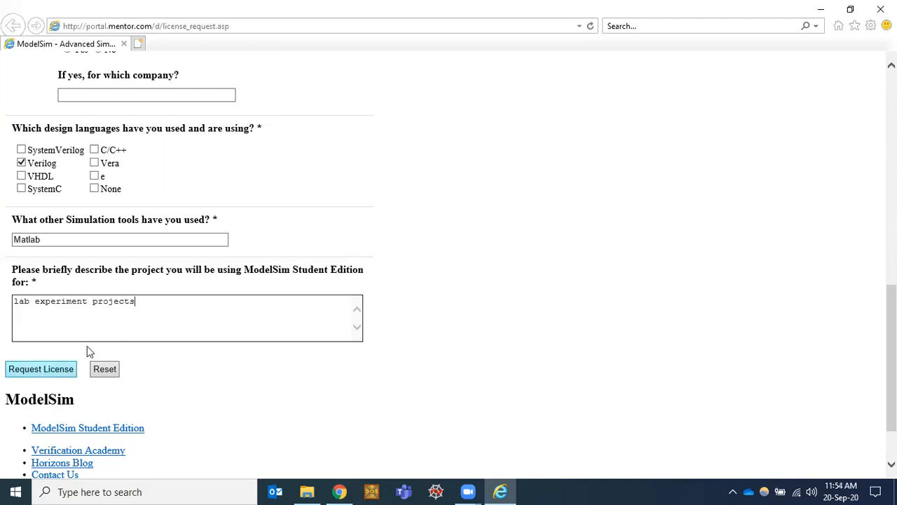
{"action": "left_click", "coordinate": [33, 368]}
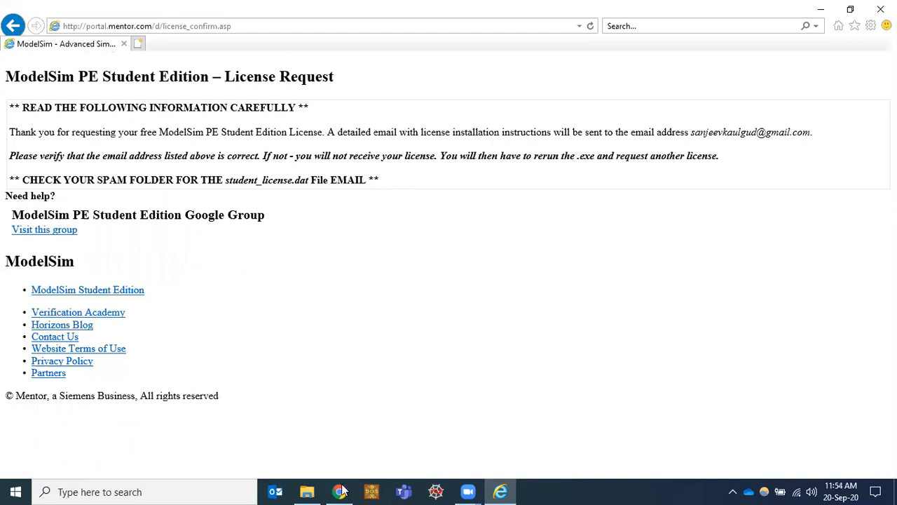
Step: In Gmail's Social category, open the ModelSim Student Edition License email
{"action": "key", "text": "alt+Tab"}
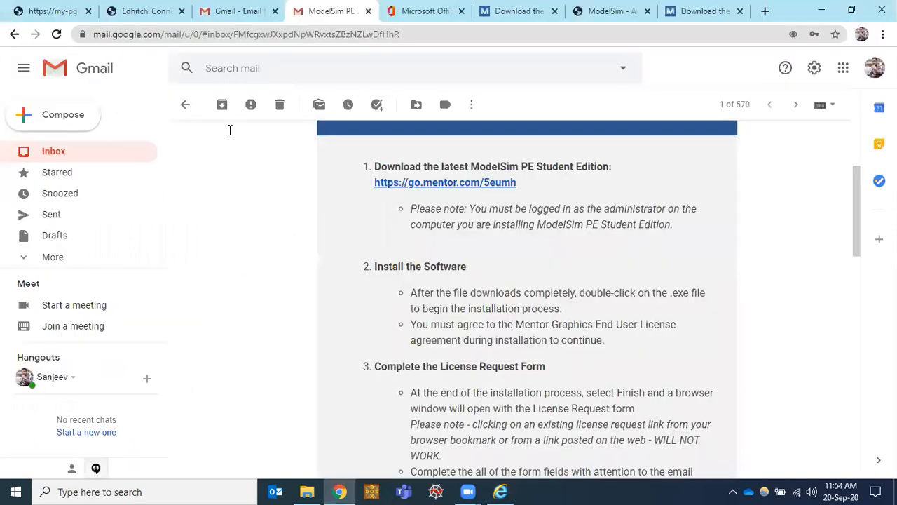
{"action": "scroll", "coordinate": [231, 131], "scroll_direction": "up", "scroll_amount": 3}
{"action": "left_click", "coordinate": [187, 107]}
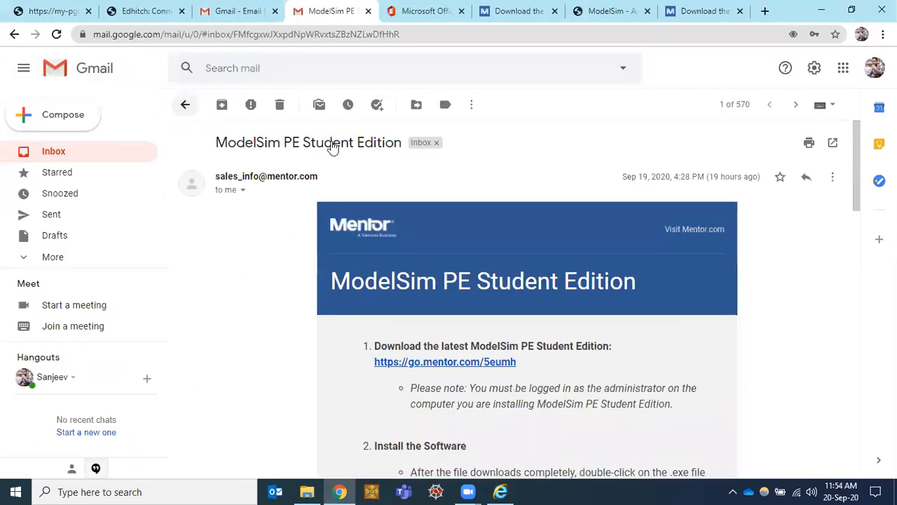
{"action": "left_click", "coordinate": [378, 141]}
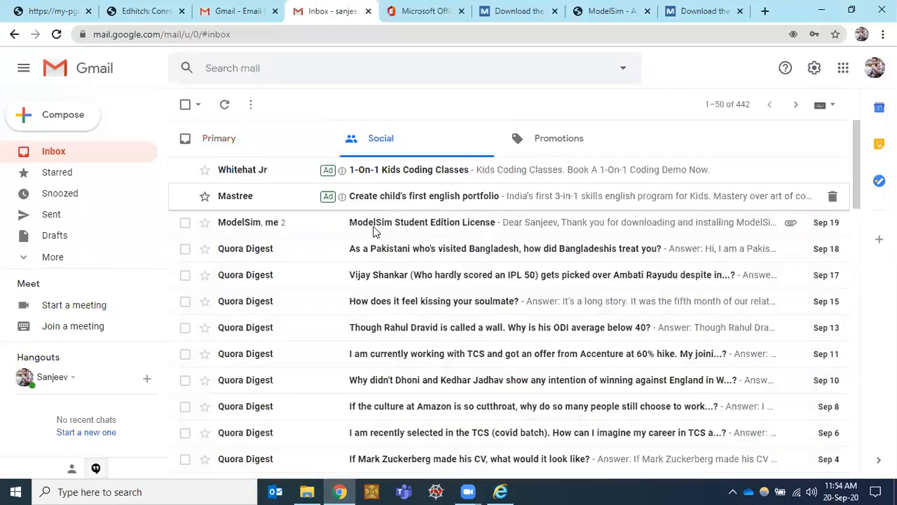
{"action": "left_click", "coordinate": [309, 278]}
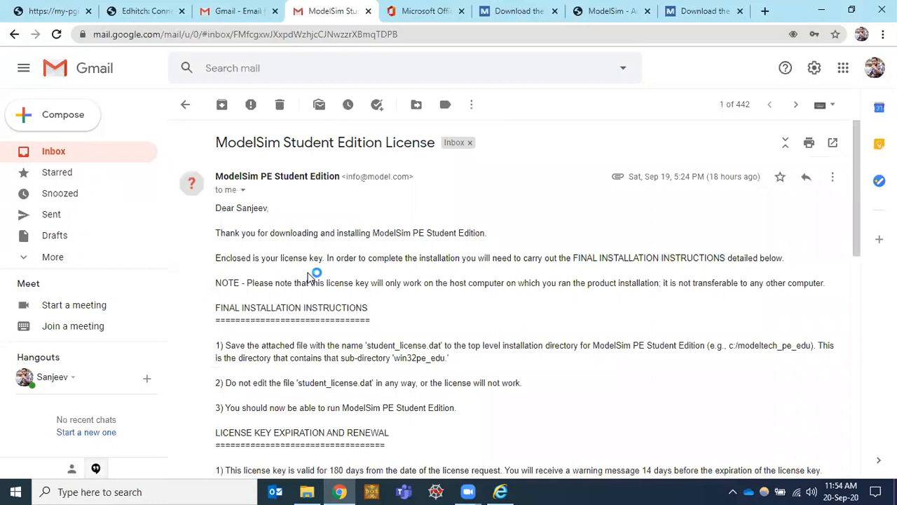
Step: Scroll down to the student_license.dat attachment, then show the desktop and select the ModelSim shortcut
{"action": "scroll", "coordinate": [309, 274], "scroll_direction": "down", "scroll_amount": 2}
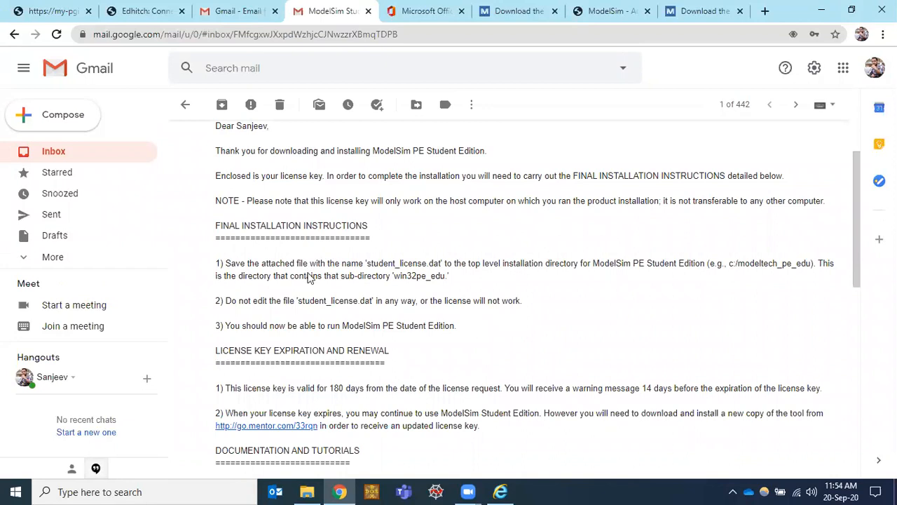
{"action": "scroll", "coordinate": [309, 277], "scroll_direction": "up", "scroll_amount": 1}
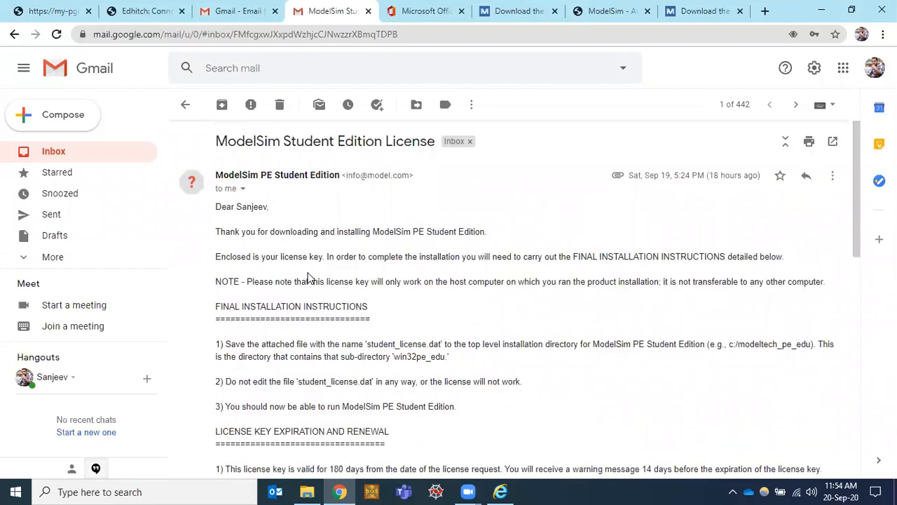
{"action": "scroll", "coordinate": [309, 277], "scroll_direction": "down", "scroll_amount": 1}
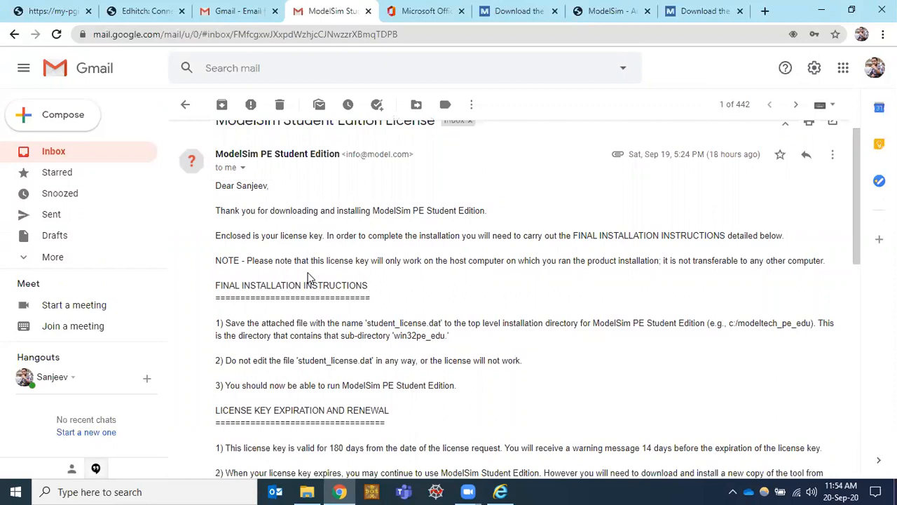
{"action": "scroll", "coordinate": [309, 277], "scroll_direction": "down", "scroll_amount": 1}
{"action": "scroll", "coordinate": [309, 277], "scroll_direction": "down", "scroll_amount": 1}
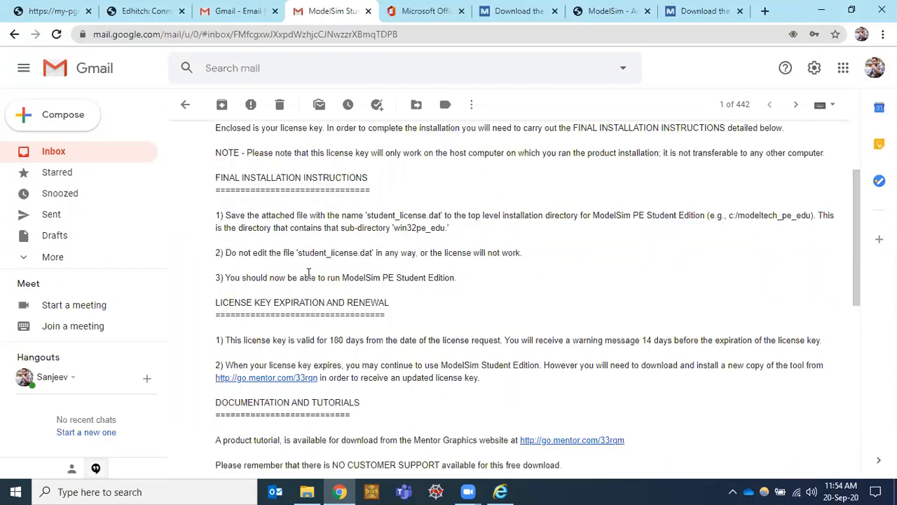
{"action": "scroll", "coordinate": [308, 274], "scroll_direction": "down", "scroll_amount": 1}
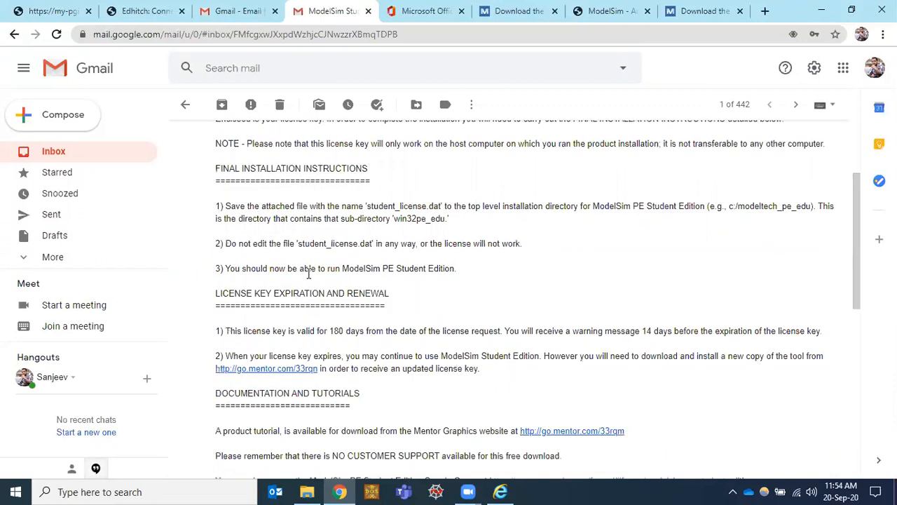
{"action": "scroll", "coordinate": [308, 274], "scroll_direction": "down", "scroll_amount": 1}
{"action": "scroll", "coordinate": [284, 431], "scroll_direction": "down", "scroll_amount": 1}
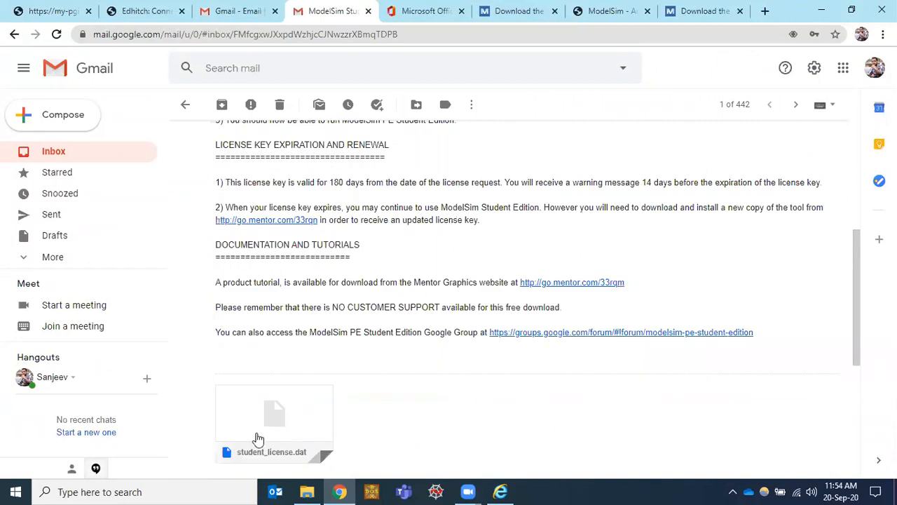
{"action": "mouse_move", "coordinate": [333, 418]}
{"action": "key", "text": "super+d"}
{"action": "left_click", "coordinate": [122, 263]}
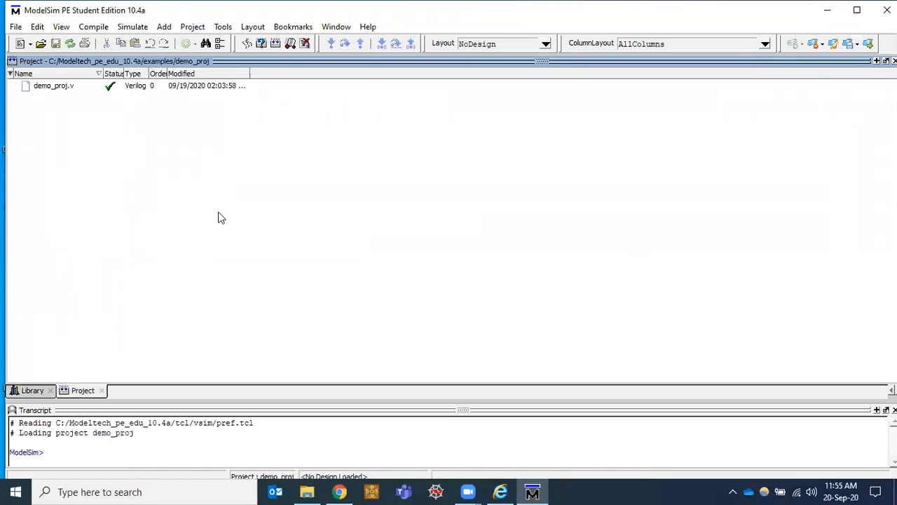
Step: Open demo_proj.v in the ModelSim editor, then bring up the ModelSim Software folder window
{"action": "double_click", "coordinate": [54, 85]}
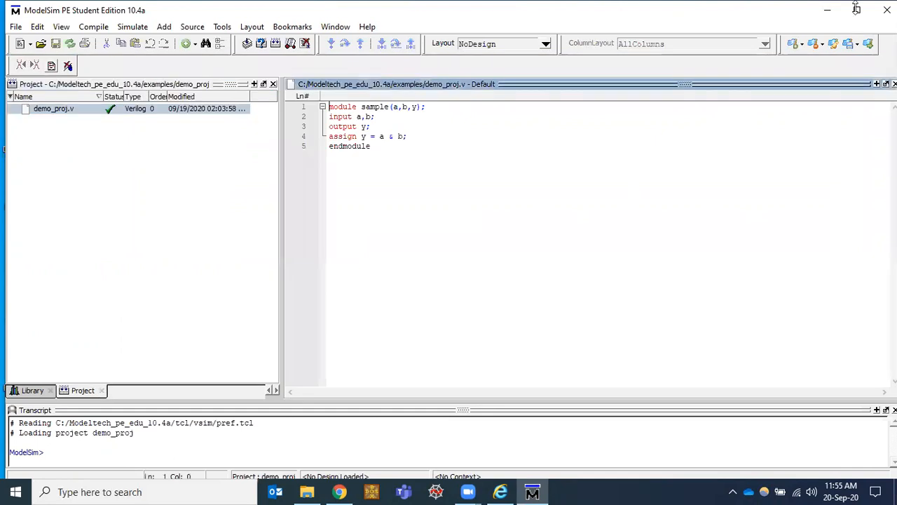
{"action": "left_click", "coordinate": [309, 487]}
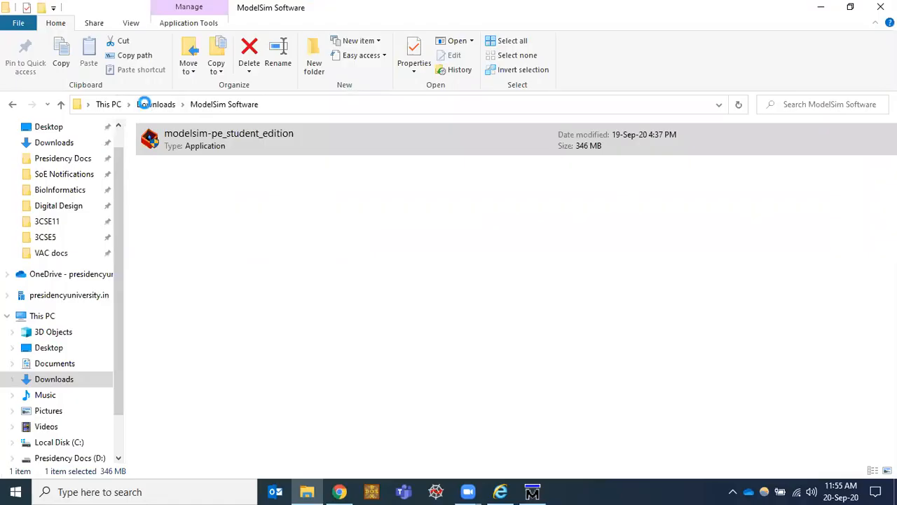
Step: In Downloads, delete the duplicate student_license (1).dat
{"action": "double_click", "coordinate": [176, 153]}
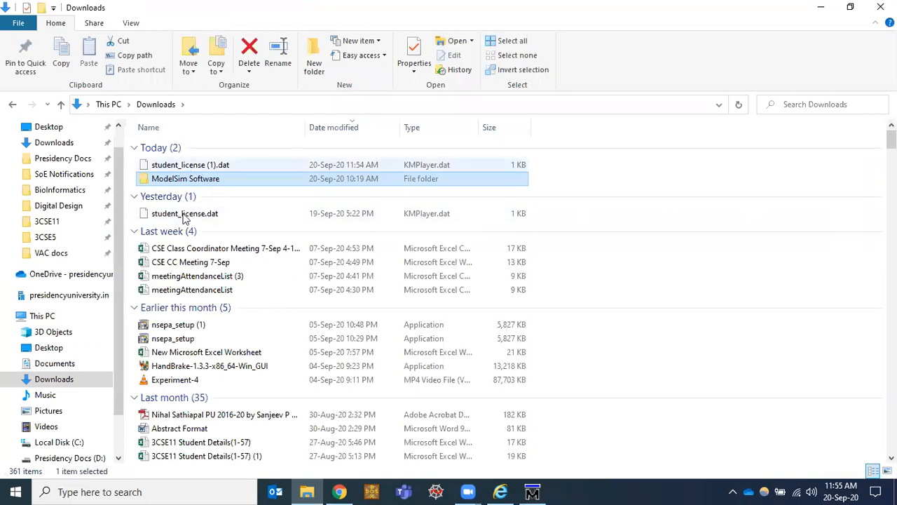
{"action": "left_click", "coordinate": [188, 167]}
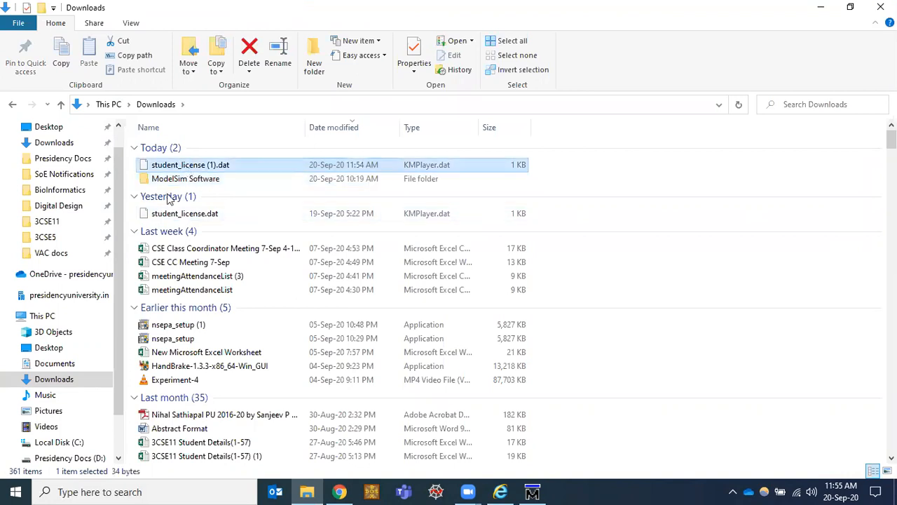
{"action": "key", "text": "Delete"}
Step: Copy student_license.dat and select Modeltech_pe_edu_10.4a on Local Disk (C:)
{"action": "left_click", "coordinate": [349, 205]}
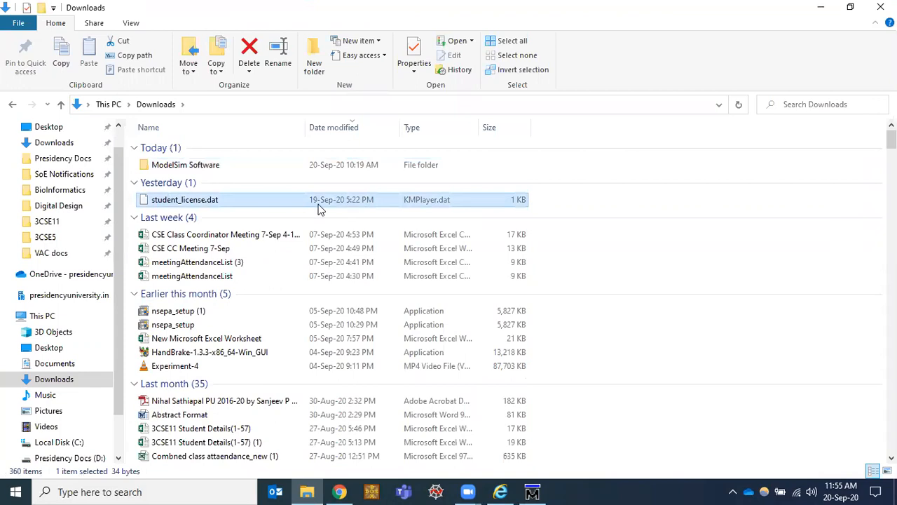
{"action": "left_click", "coordinate": [171, 201]}
{"action": "right_click", "coordinate": [171, 200]}
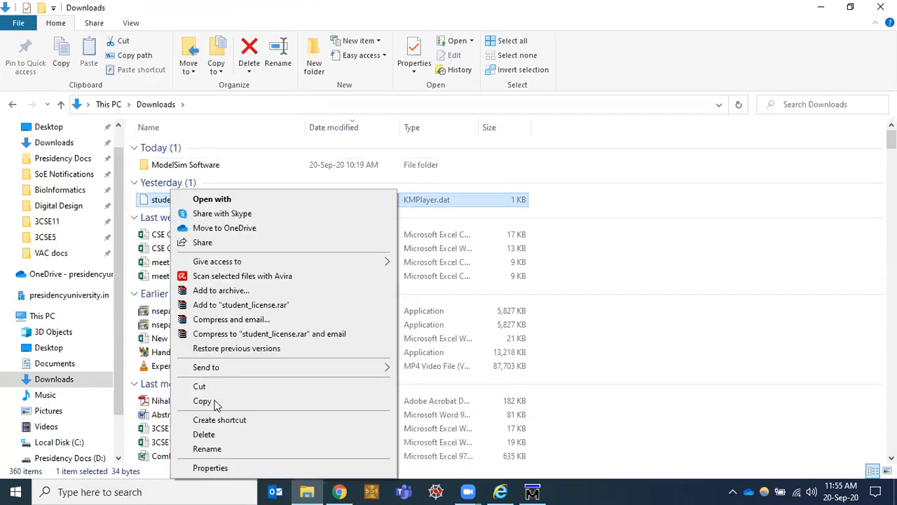
{"action": "left_click", "coordinate": [202, 401]}
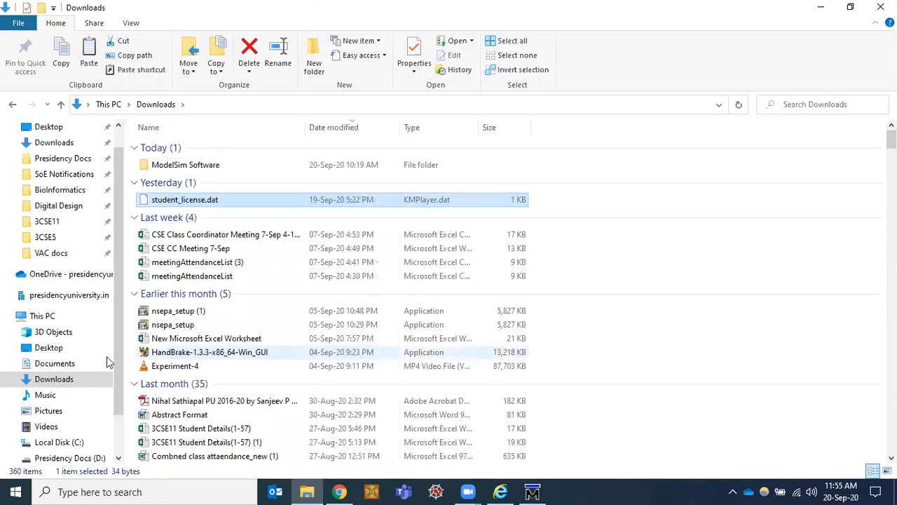
{"action": "left_click", "coordinate": [59, 442]}
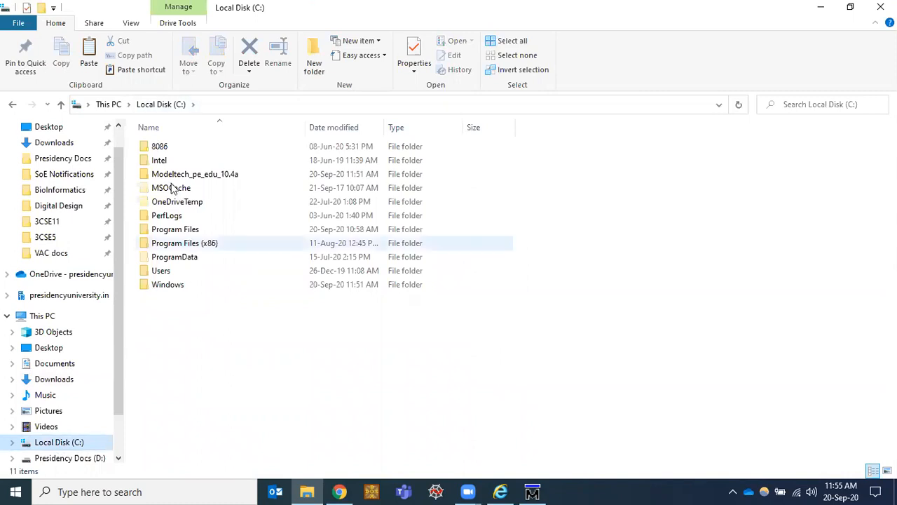
{"action": "left_click", "coordinate": [184, 178]}
Step: Paste student_license.dat into Modeltech_pe_edu_10.4a, replacing the existing copy, then return to ModelSim
{"action": "key", "text": "Return"}
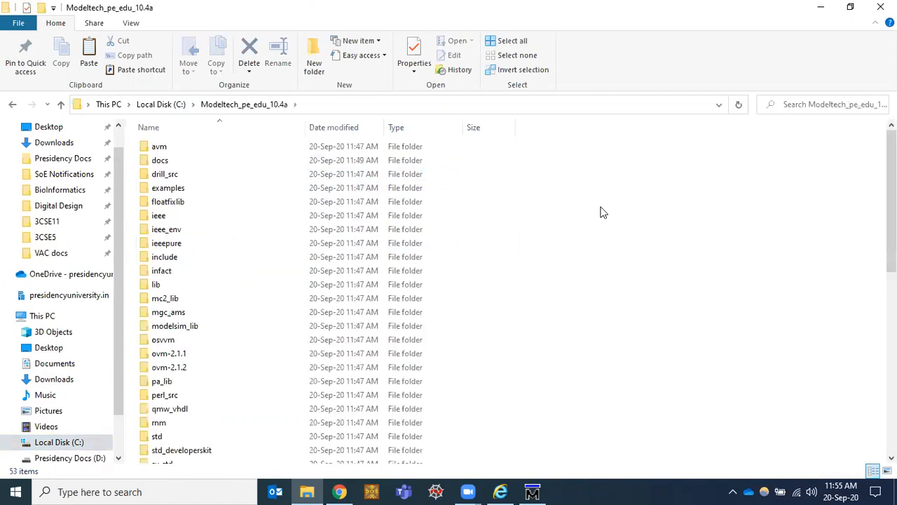
{"action": "right_click", "coordinate": [603, 211]}
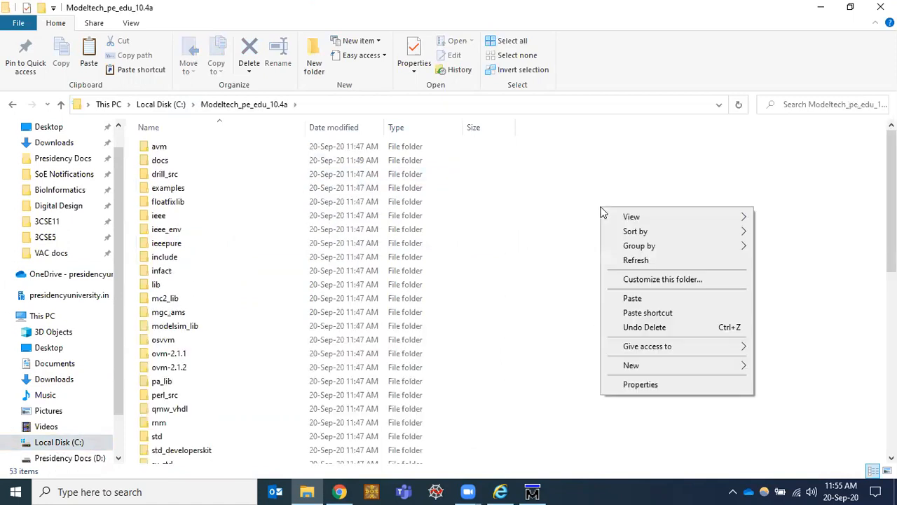
{"action": "left_click", "coordinate": [635, 302]}
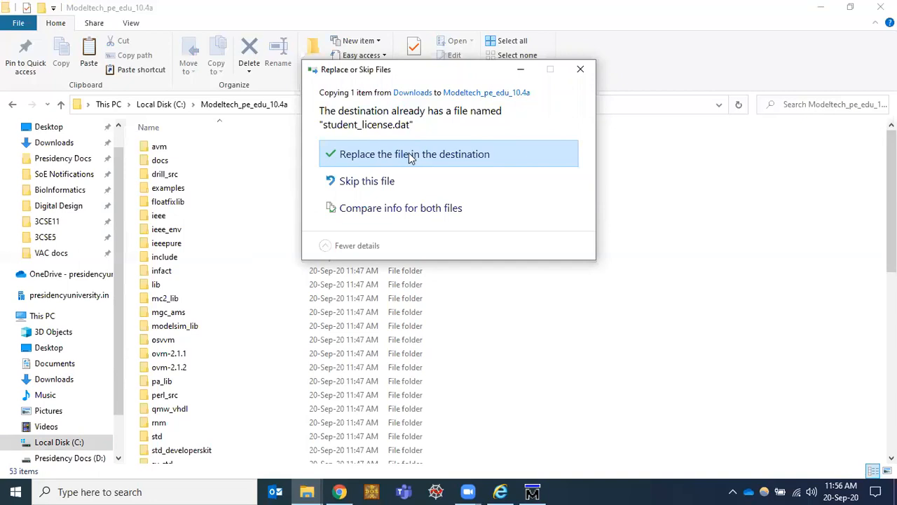
{"action": "left_click", "coordinate": [411, 157]}
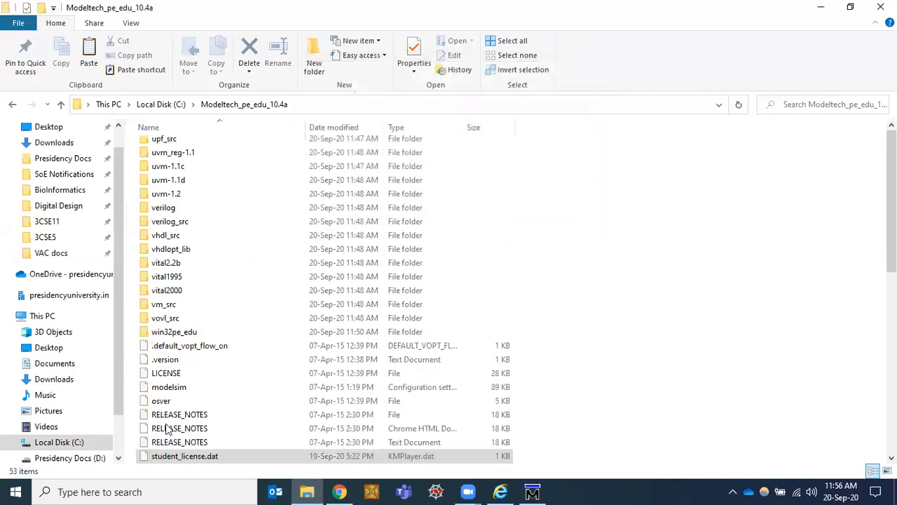
{"action": "left_click", "coordinate": [284, 433]}
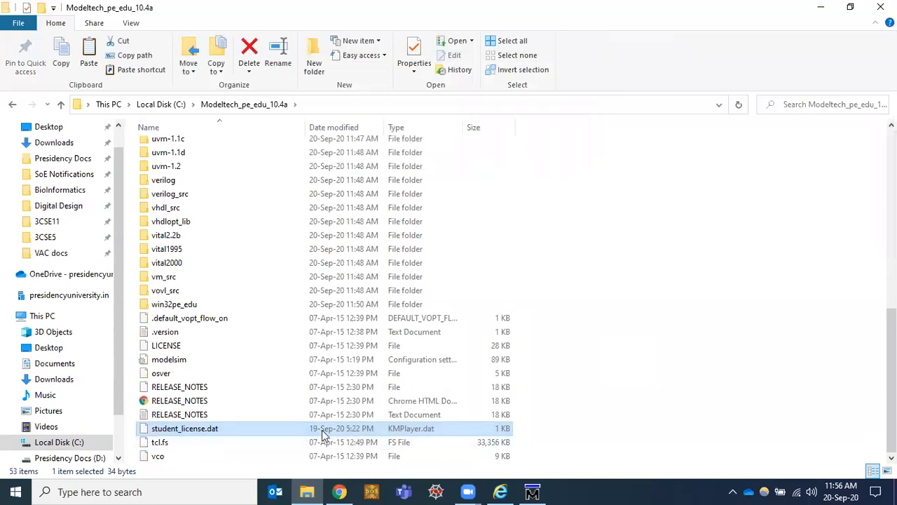
{"action": "left_click", "coordinate": [535, 492]}
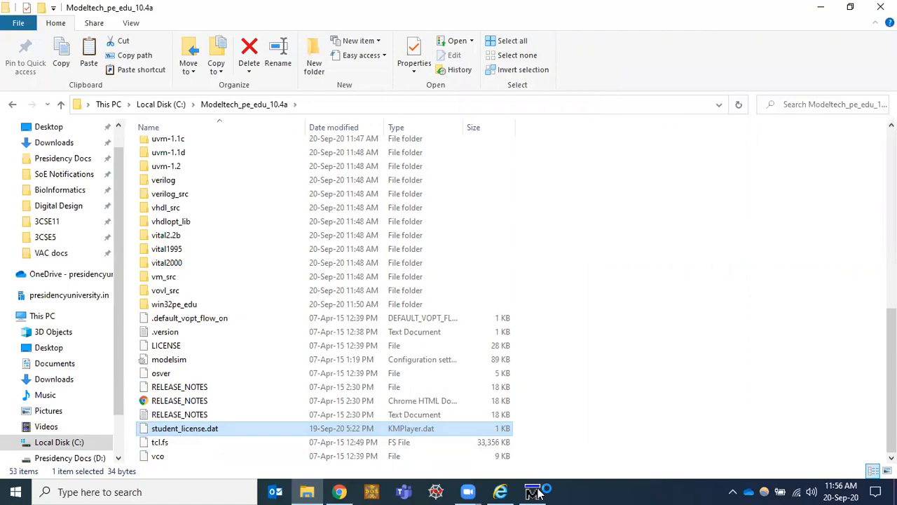